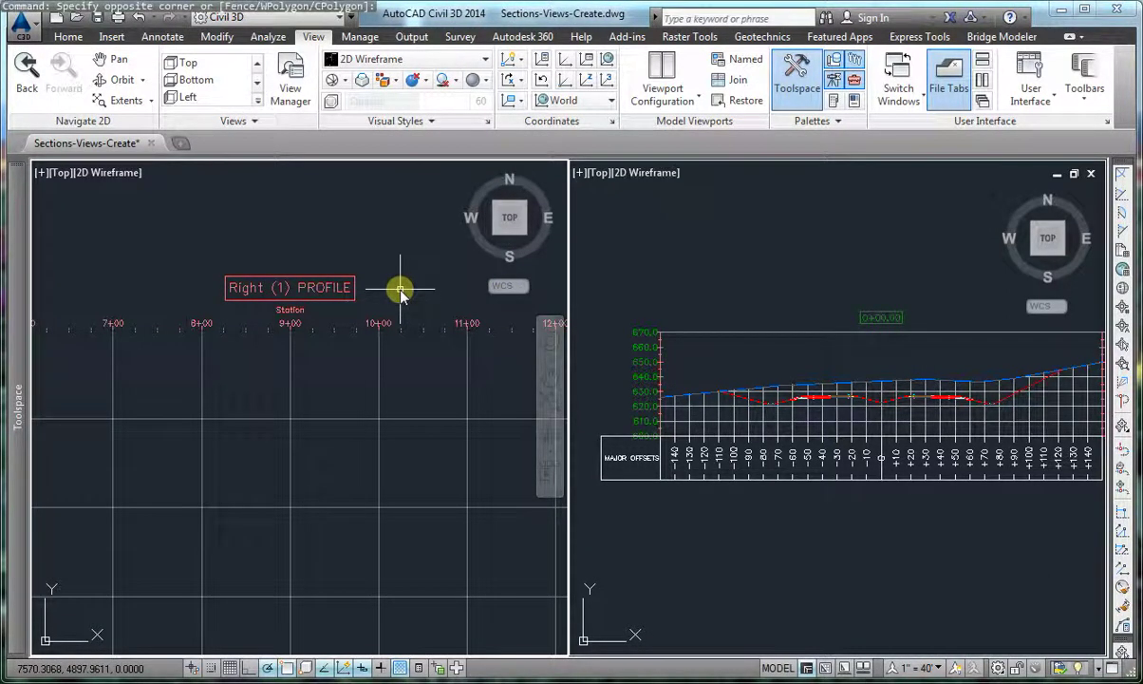
Select the Right (1) PROFILE profile view by its title in the left viewport
{"action": "left_click", "coordinate": [306, 290]}
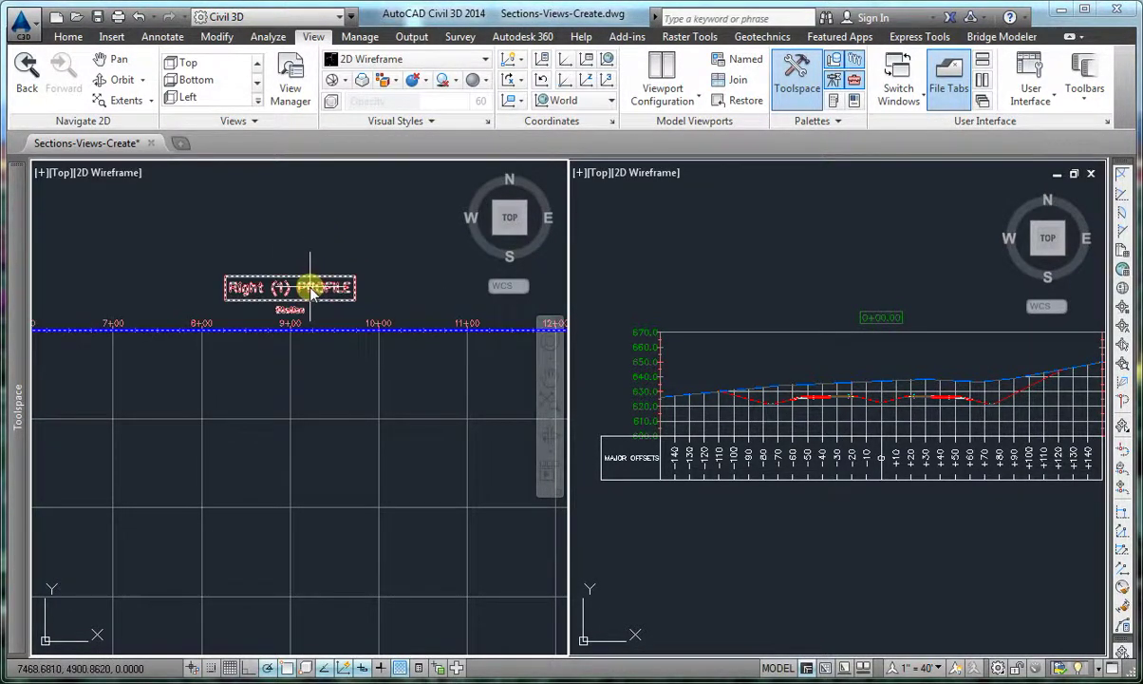
{"action": "left_click", "coordinate": [310, 290]}
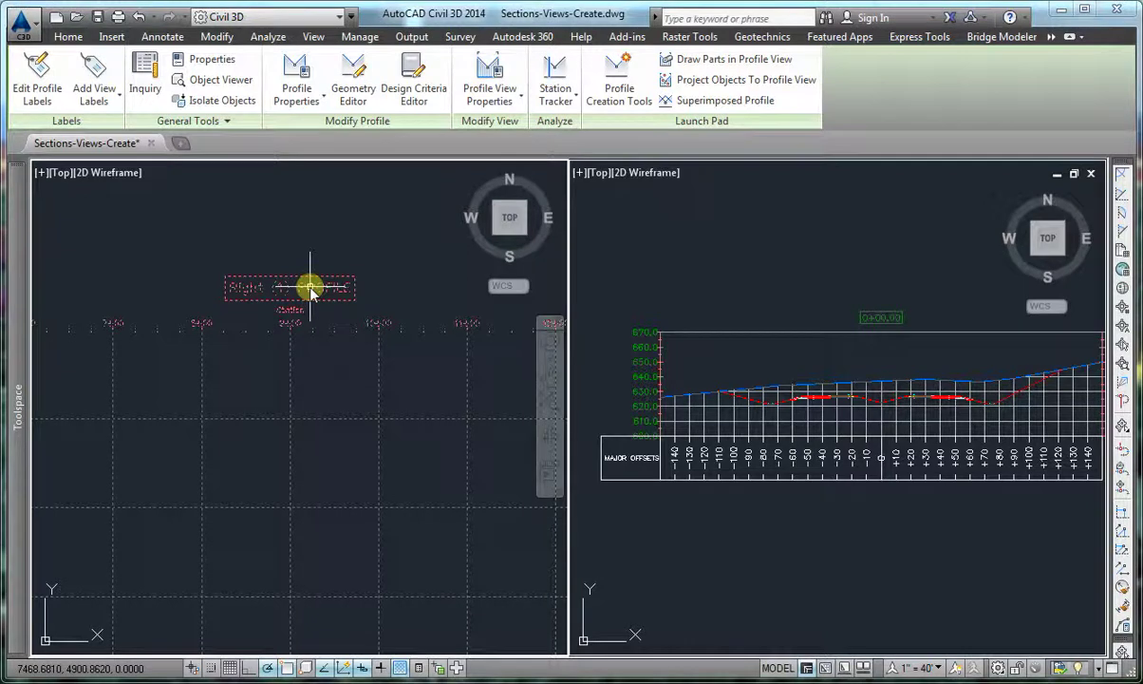
Open the Major Grids style's title content editor, browse the Properties list, and cancel the editor
{"action": "right_click", "coordinate": [310, 289]}
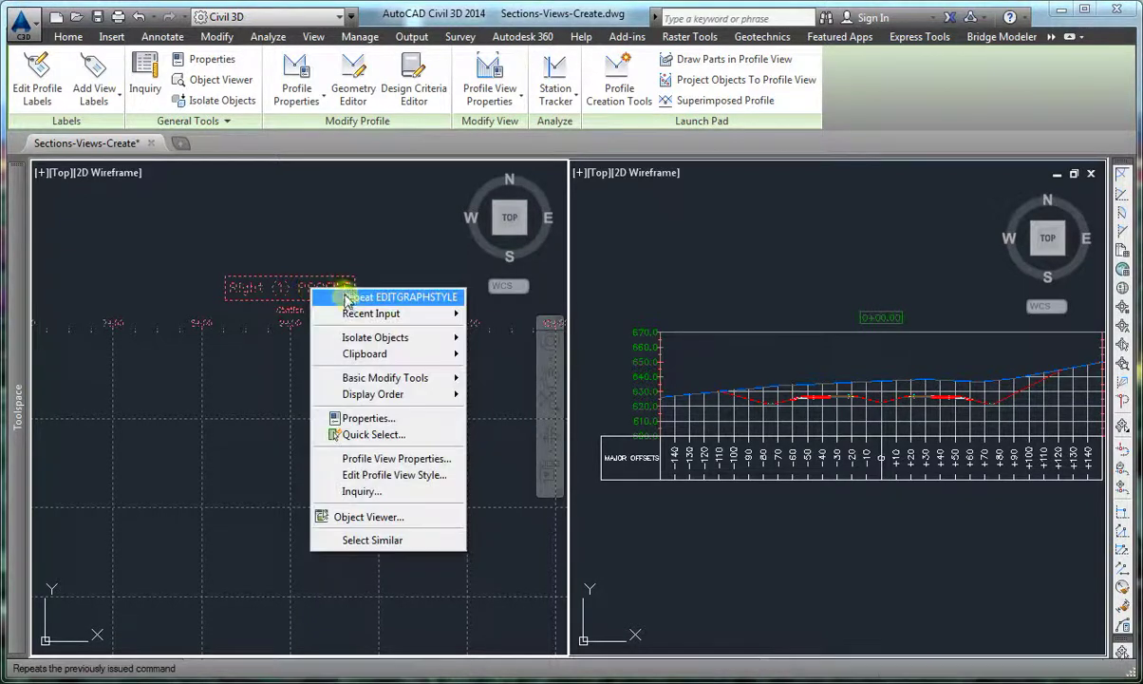
{"action": "left_click", "coordinate": [388, 477]}
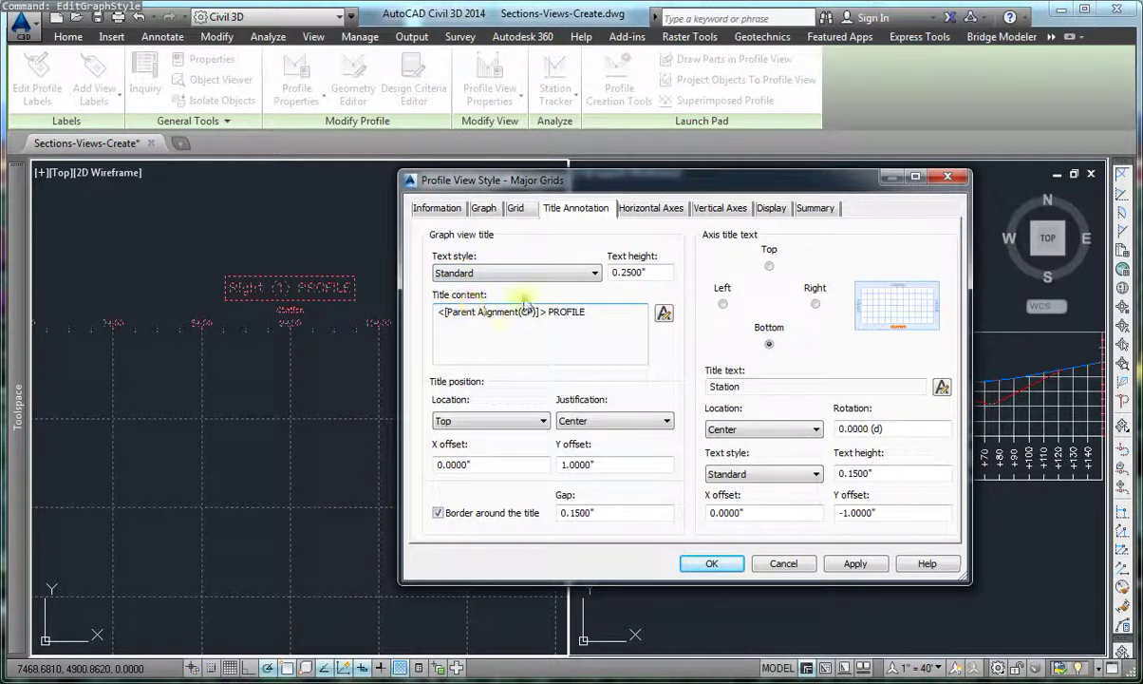
{"action": "left_click", "coordinate": [663, 315]}
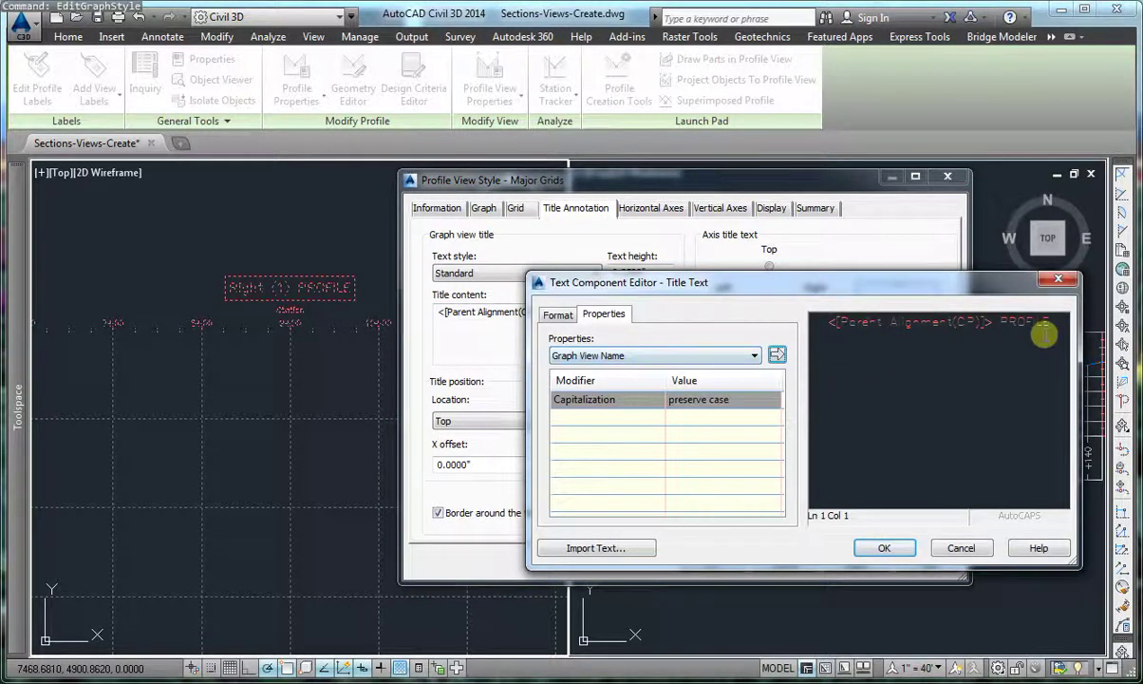
{"action": "left_click", "coordinate": [612, 356]}
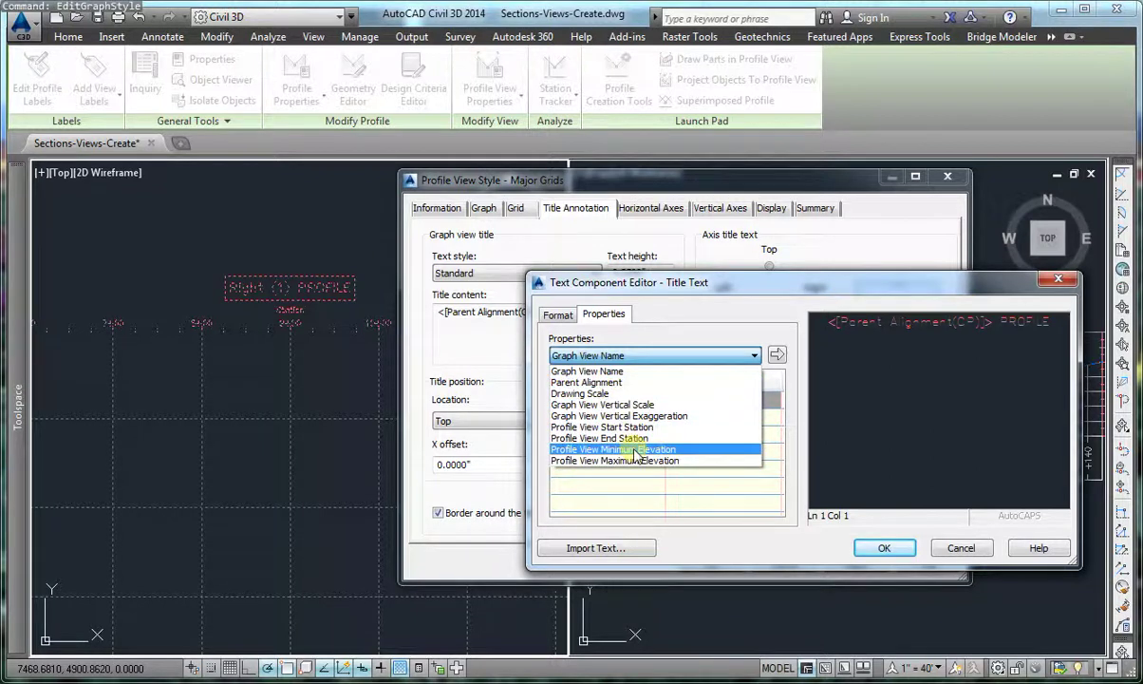
{"action": "left_click", "coordinate": [700, 332]}
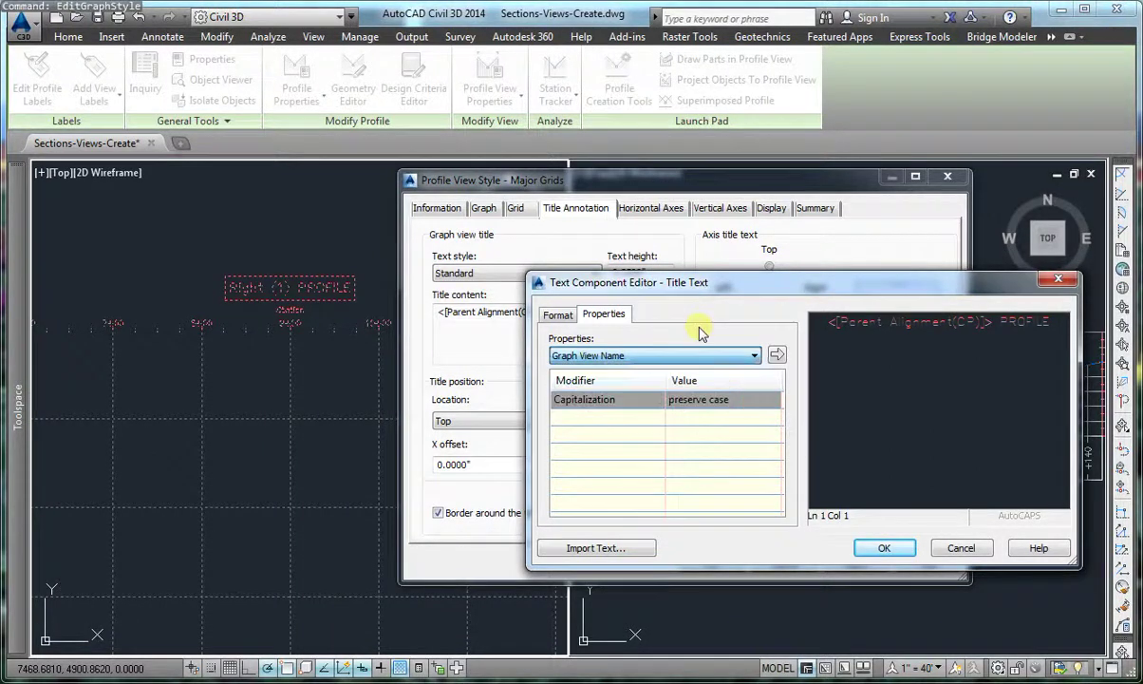
{"action": "left_click", "coordinate": [959, 547]}
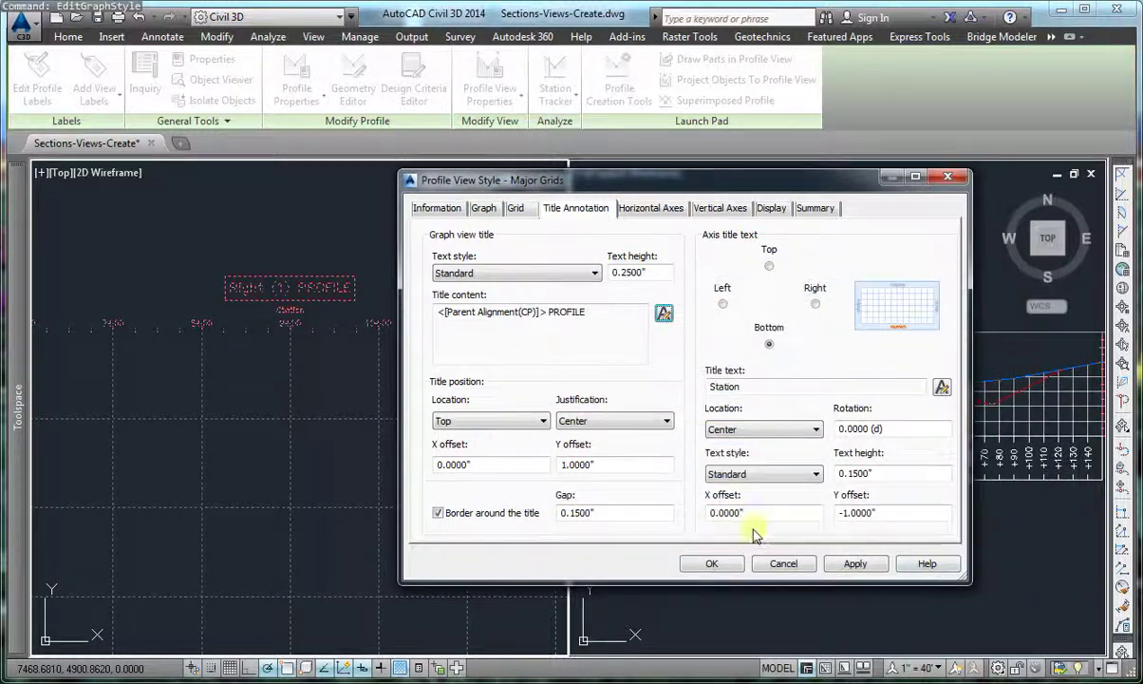
Cancel the profile style, then review the Road Section style's title properties and cancel both dialogs
{"action": "left_click", "coordinate": [783, 563]}
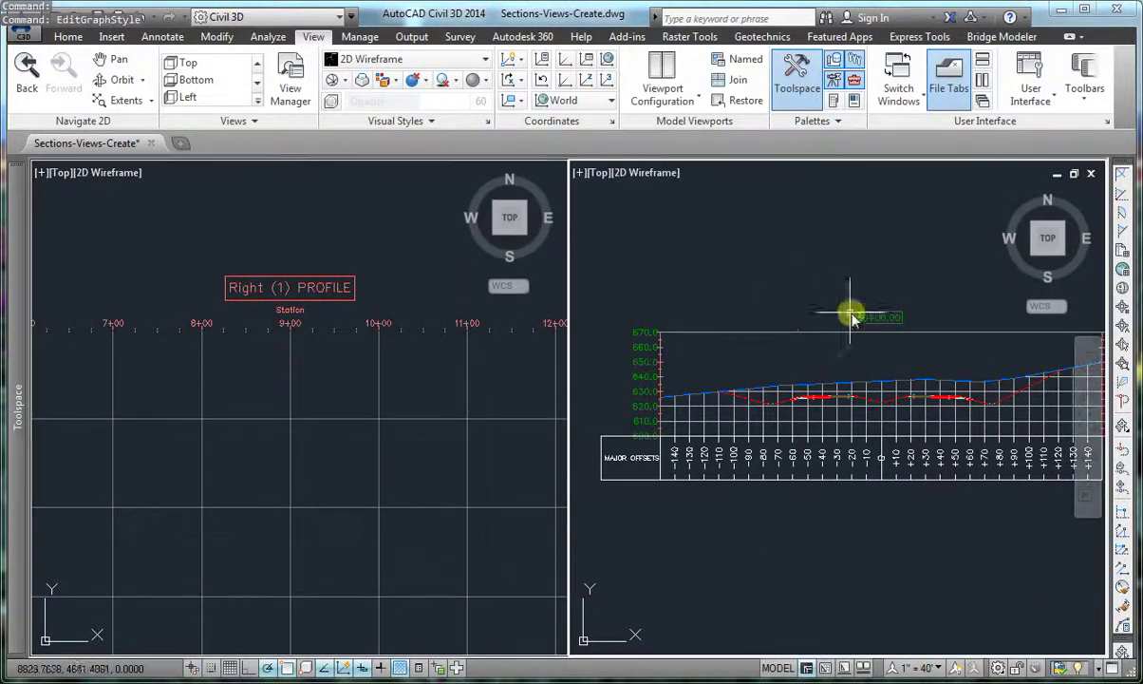
{"action": "left_click", "coordinate": [884, 318]}
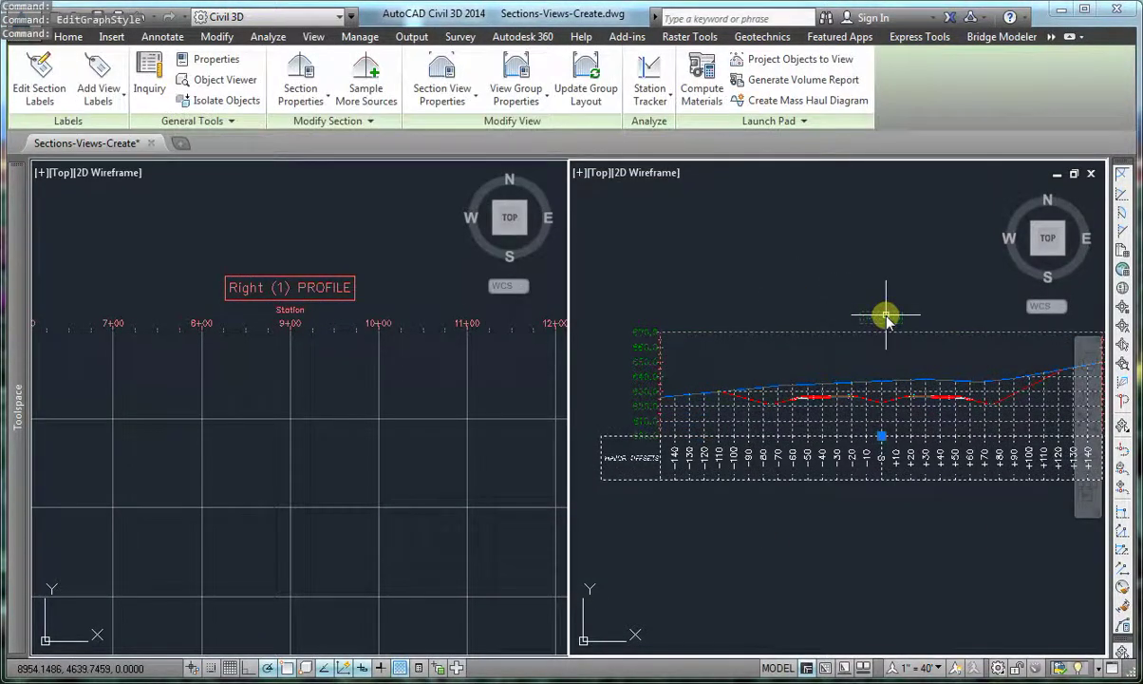
{"action": "right_click", "coordinate": [886, 320]}
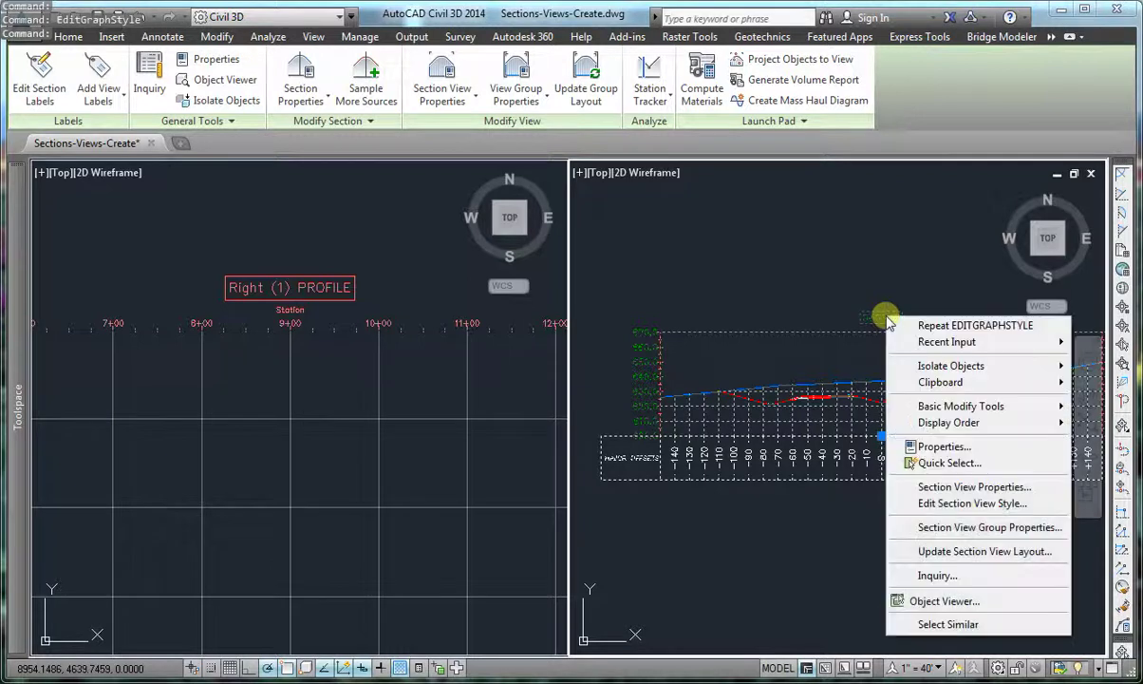
{"action": "left_click", "coordinate": [974, 504]}
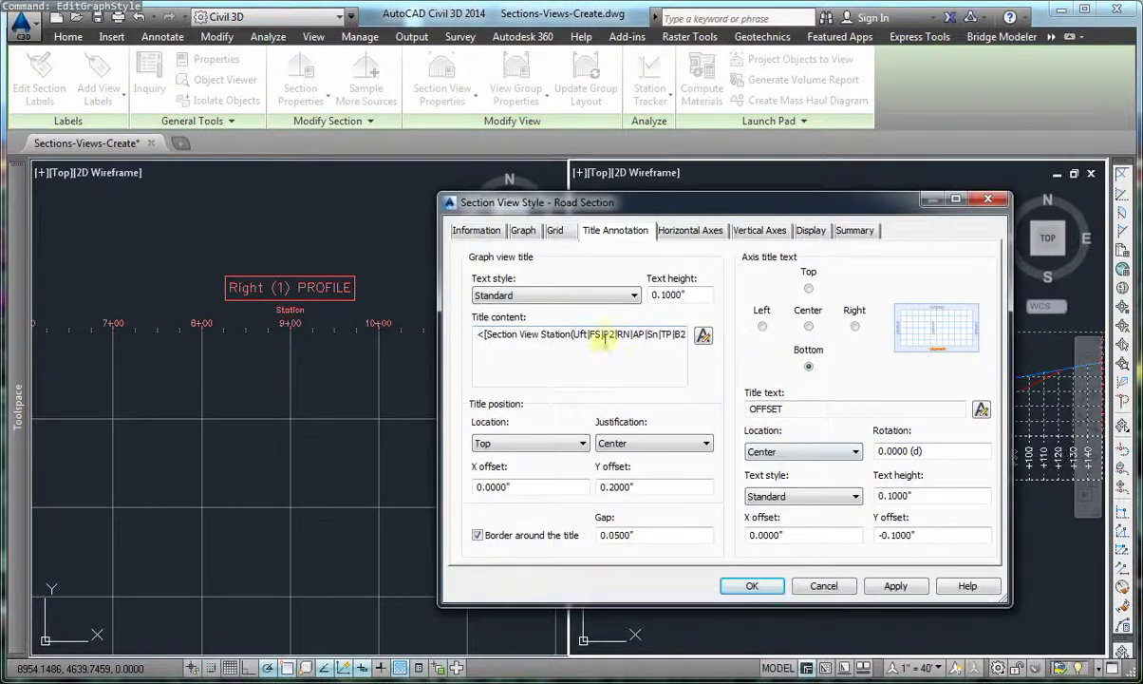
{"action": "left_click", "coordinate": [703, 335]}
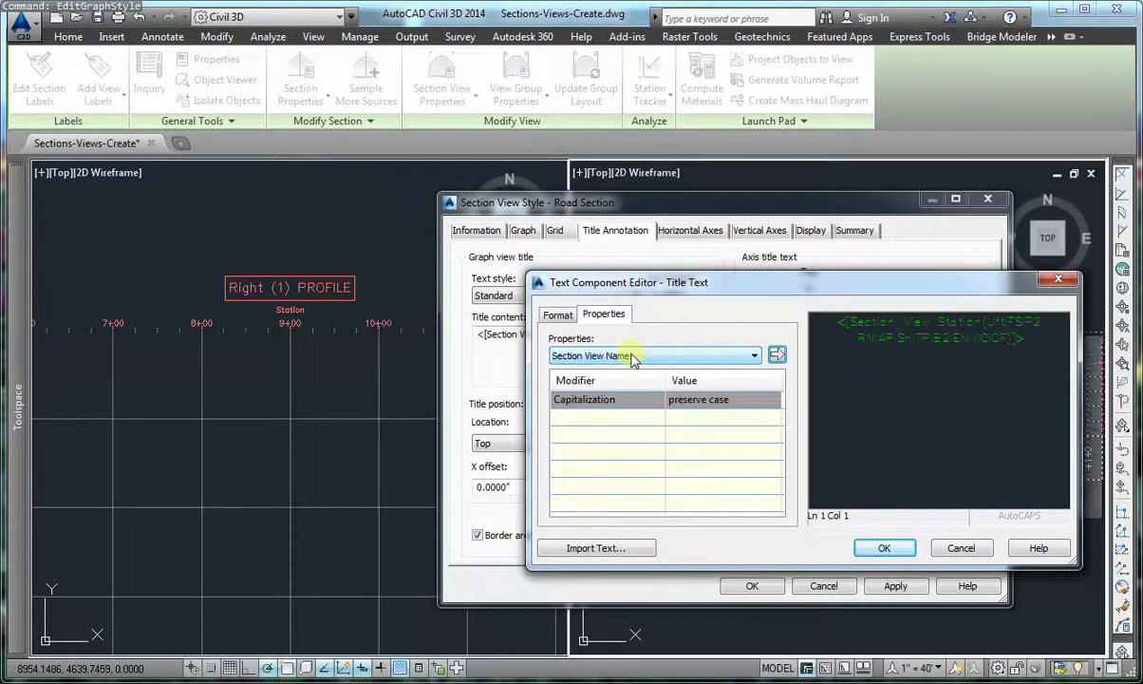
{"action": "left_click", "coordinate": [632, 357]}
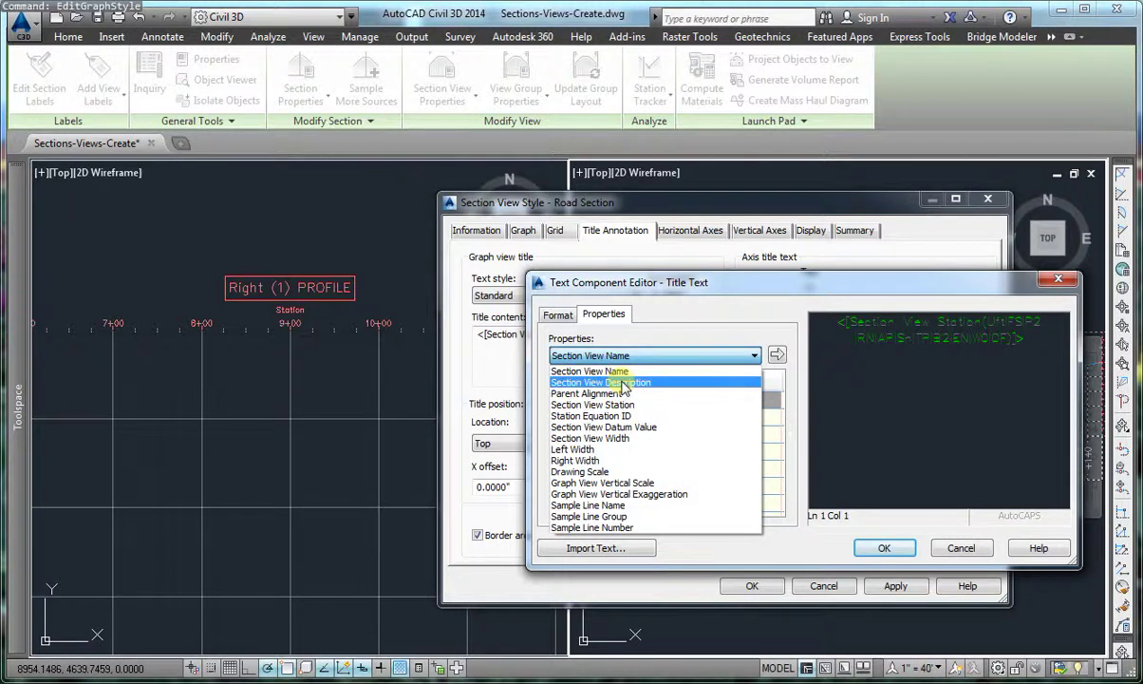
{"action": "left_click", "coordinate": [953, 546]}
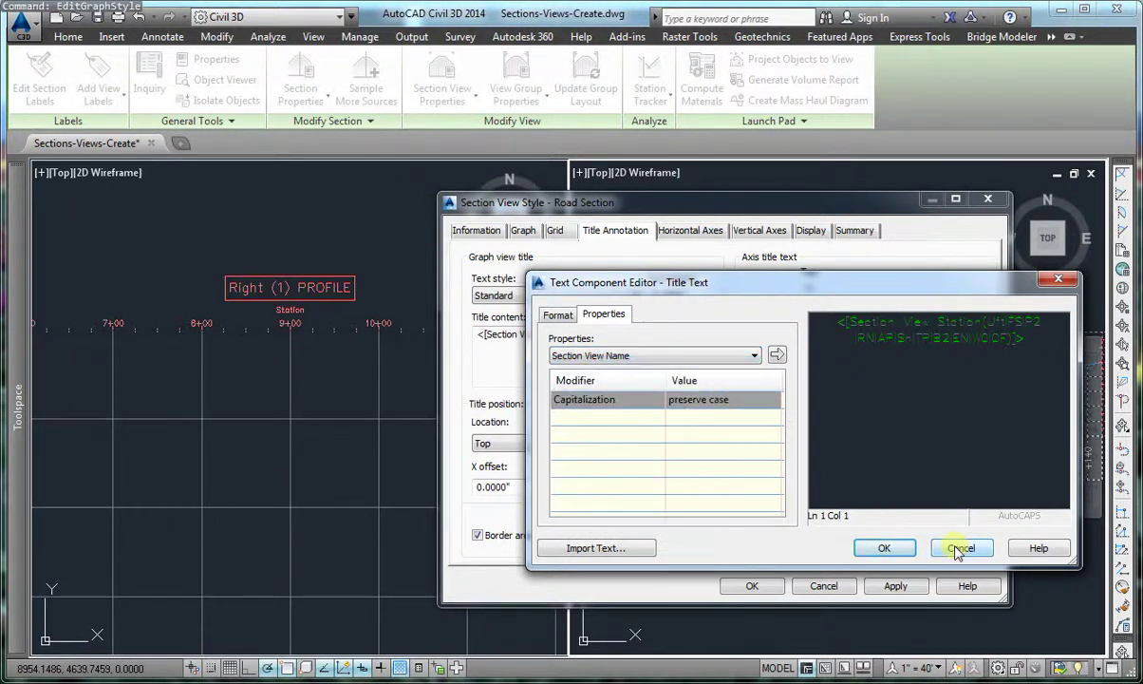
{"action": "left_click", "coordinate": [959, 549]}
{"action": "left_click", "coordinate": [824, 585]}
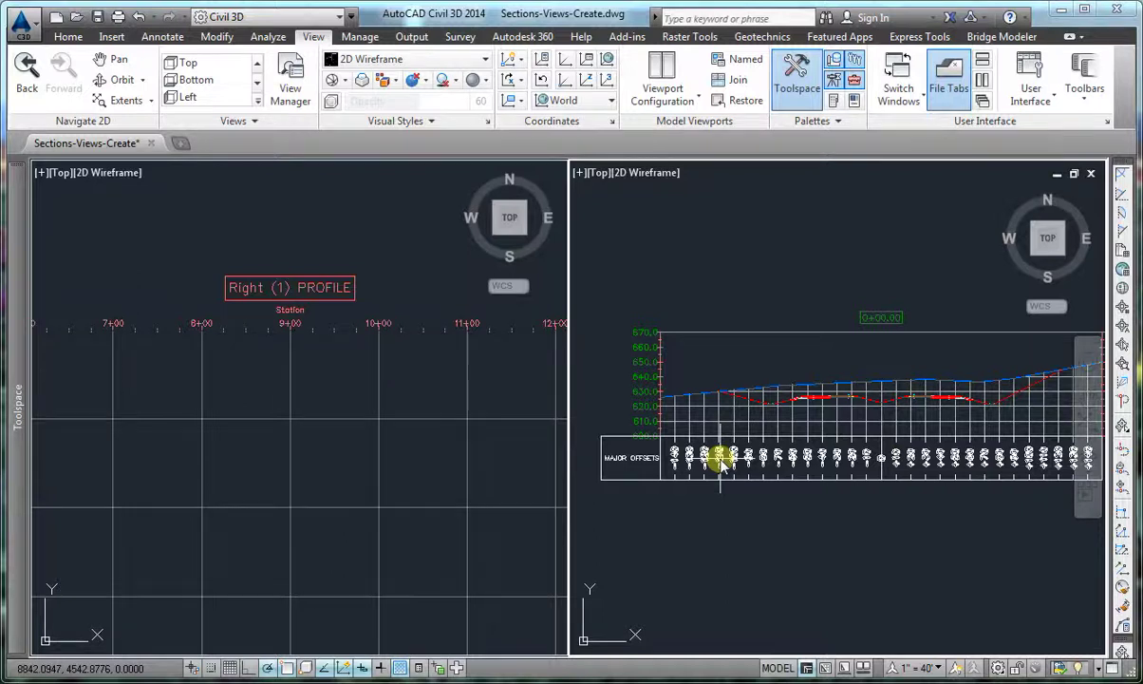
Activate the left viewport, then the right viewport with the section view
{"action": "left_click", "coordinate": [358, 263]}
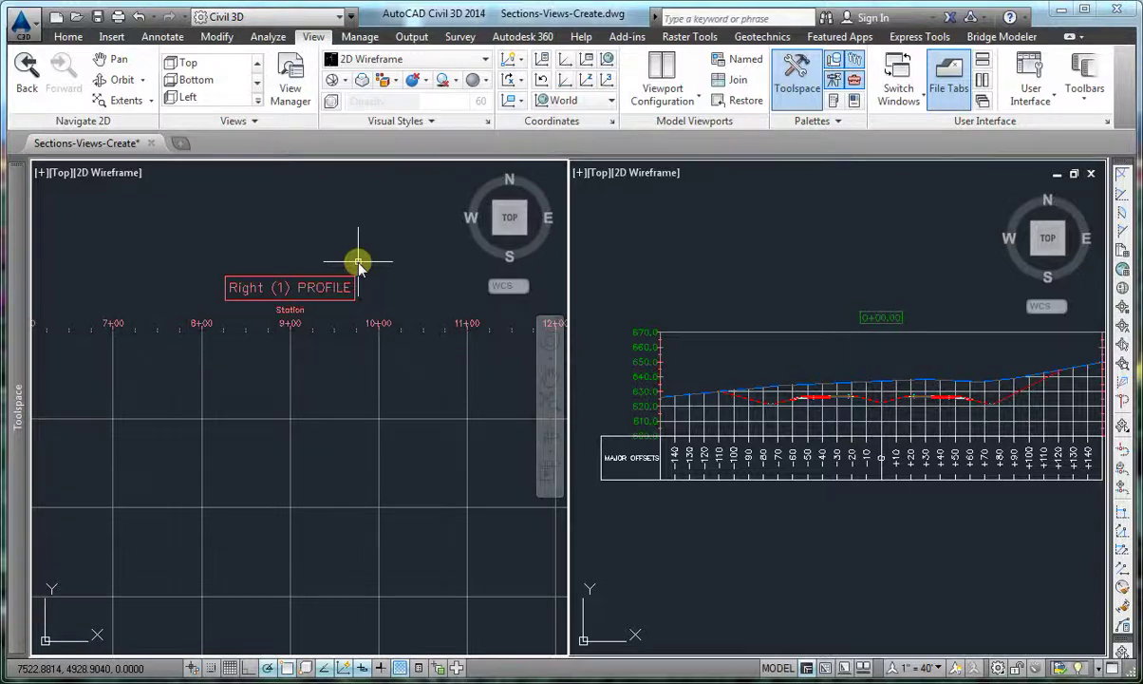
{"action": "left_click", "coordinate": [753, 292]}
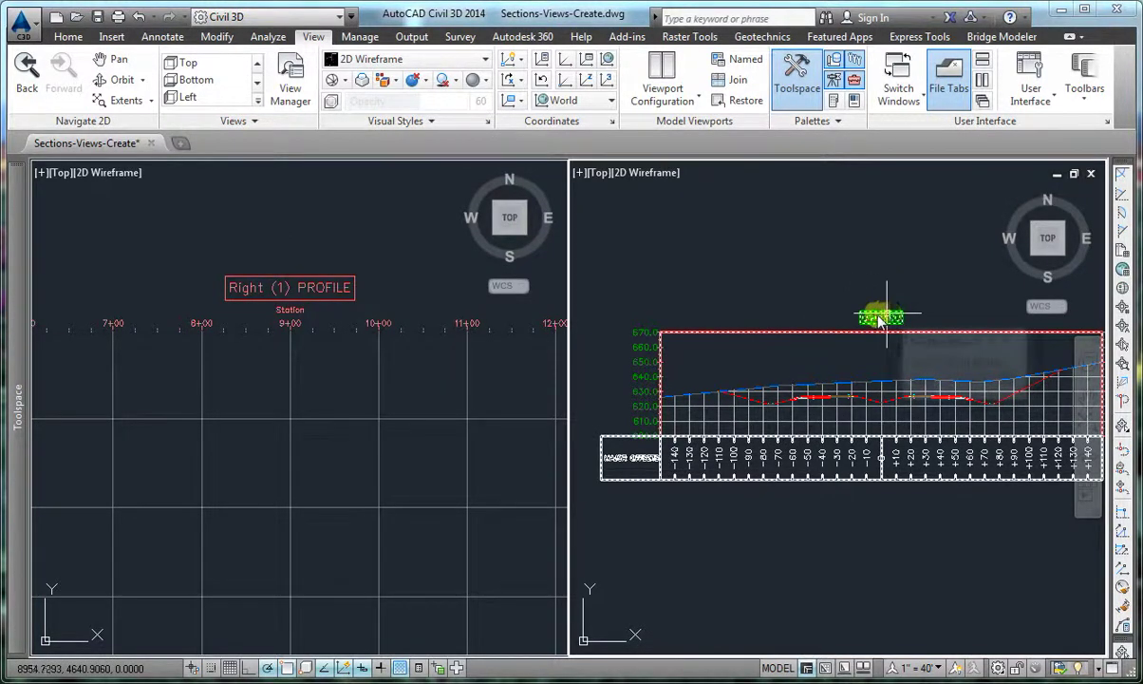
Insert a Section View Description field into the Road Section style's title content
{"action": "left_click", "coordinate": [869, 316]}
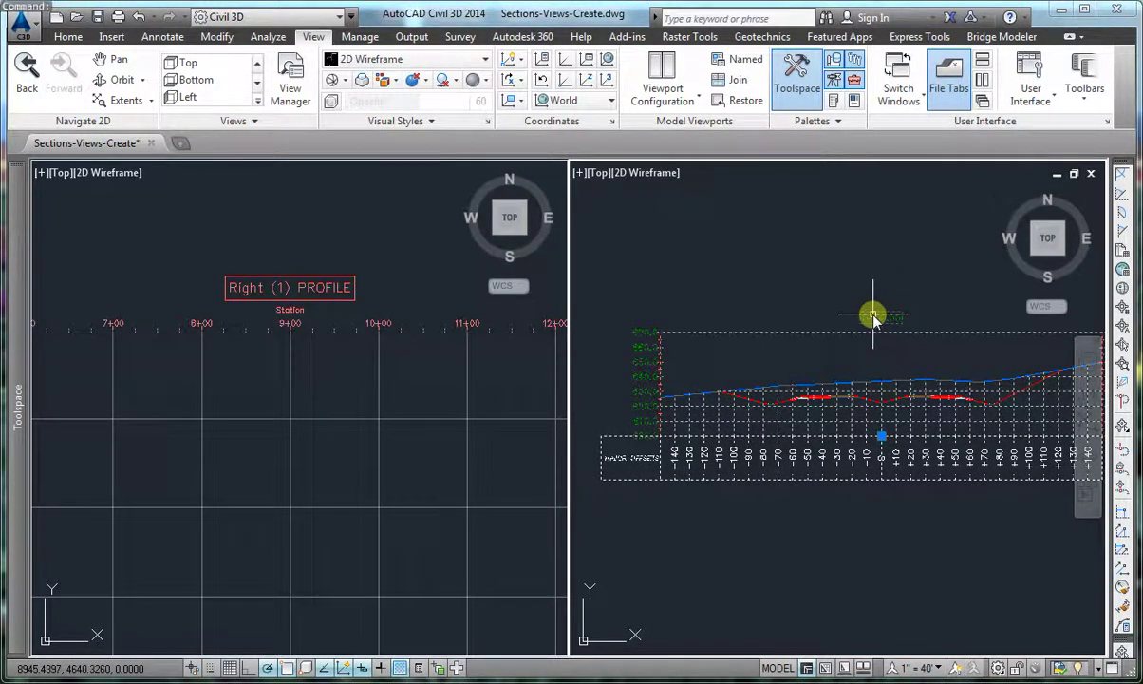
{"action": "right_click", "coordinate": [867, 317]}
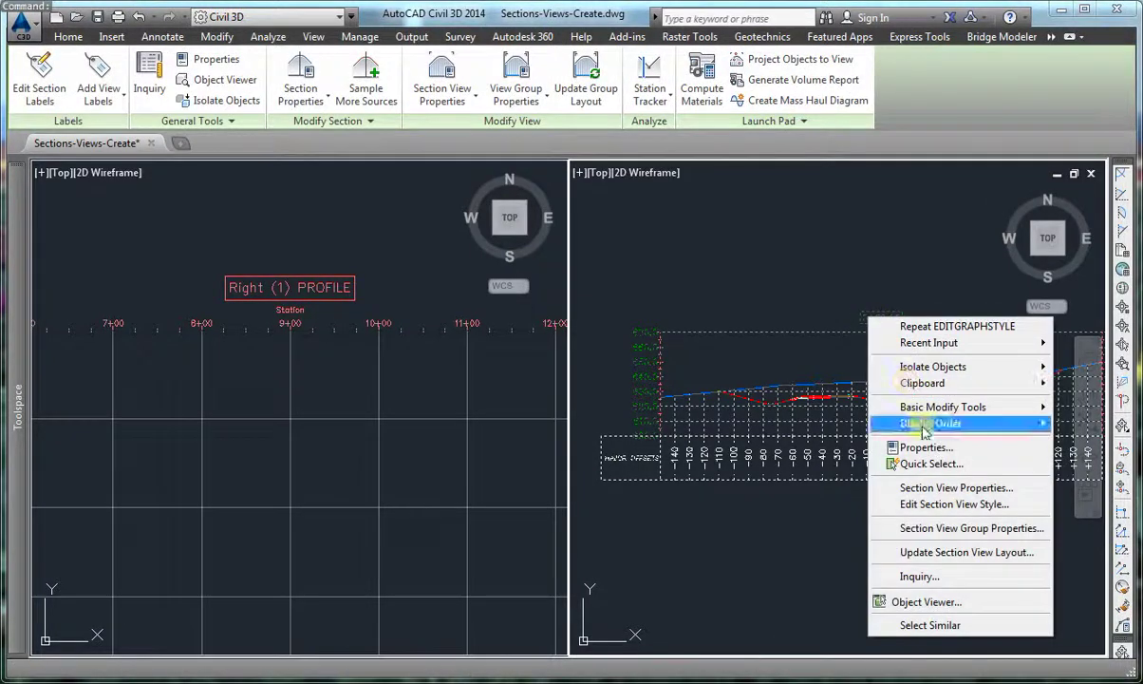
{"action": "left_click", "coordinate": [902, 504]}
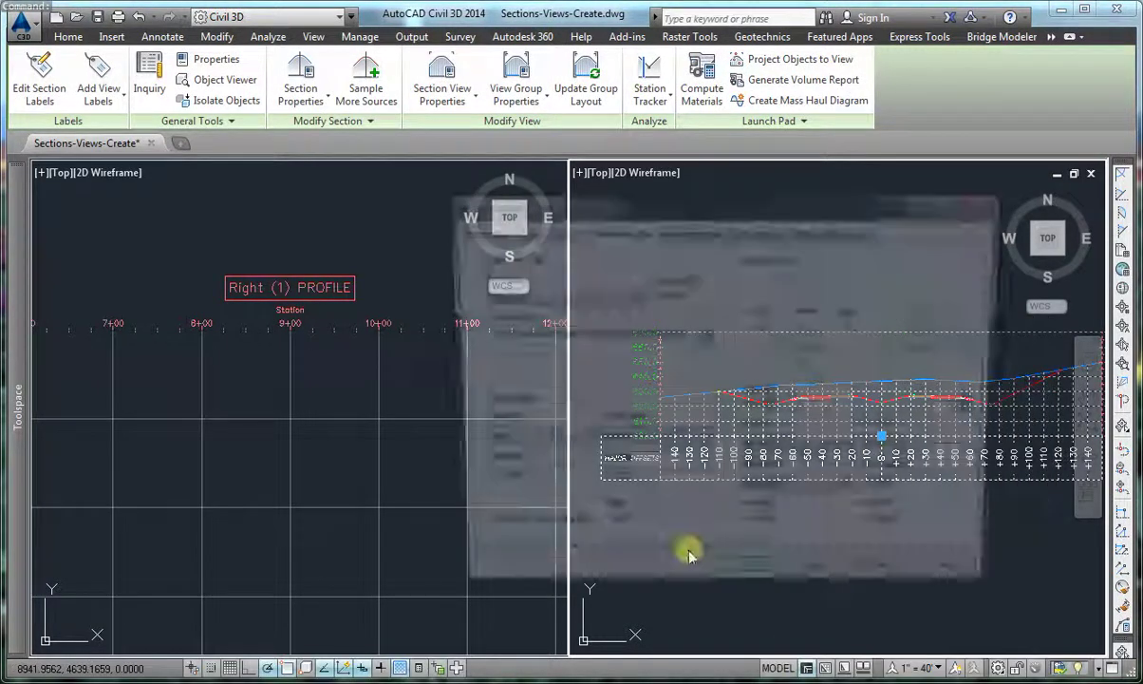
{"action": "left_click", "coordinate": [480, 333]}
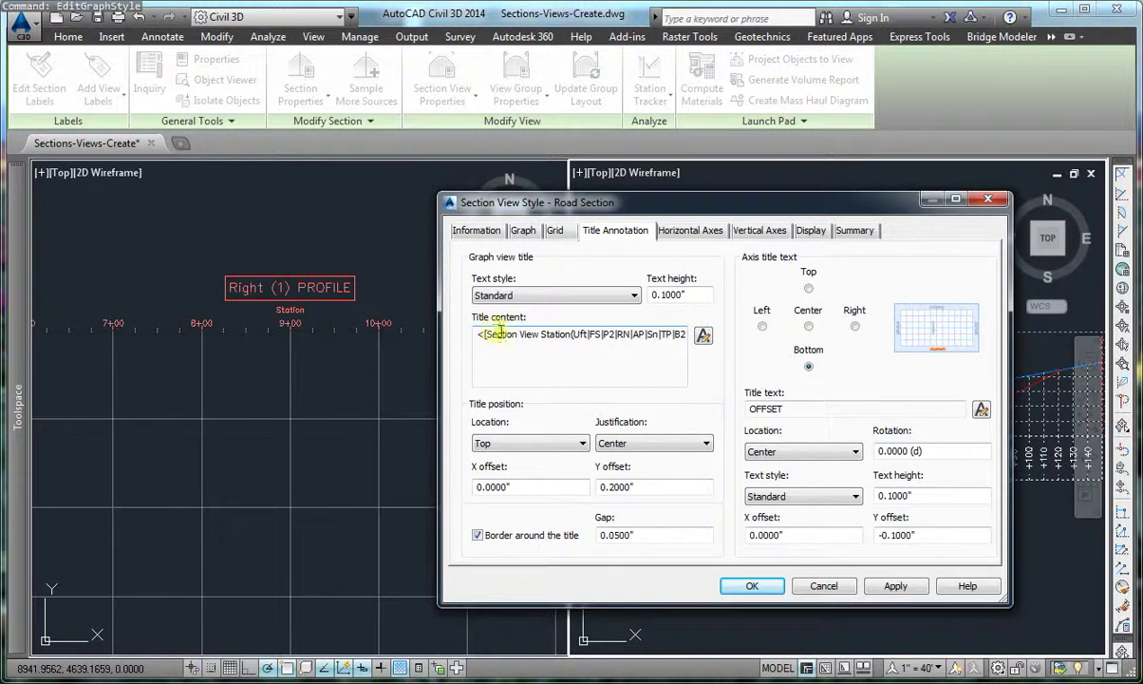
{"action": "left_click", "coordinate": [704, 336]}
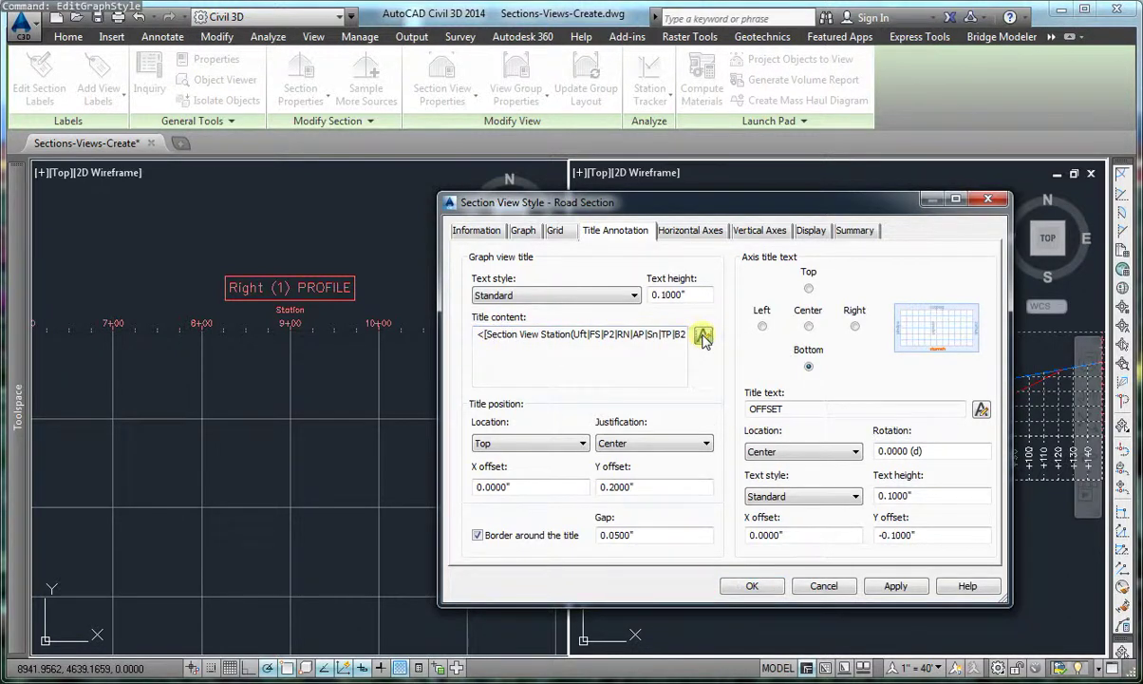
{"action": "left_click", "coordinate": [638, 357]}
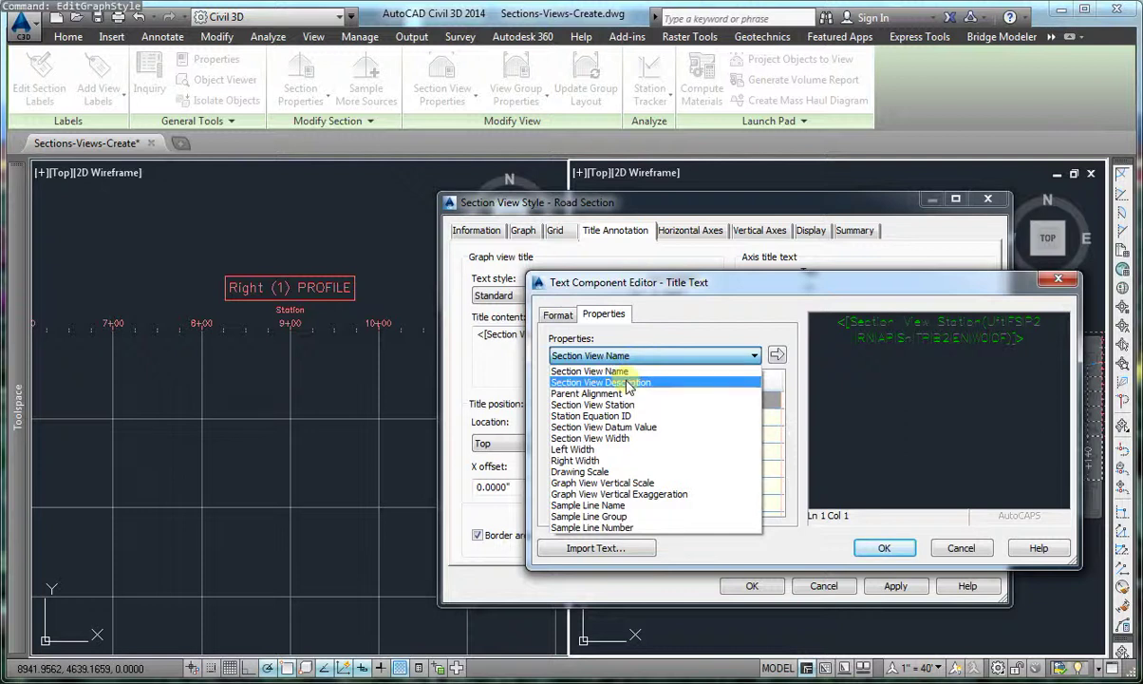
{"action": "left_click", "coordinate": [626, 383]}
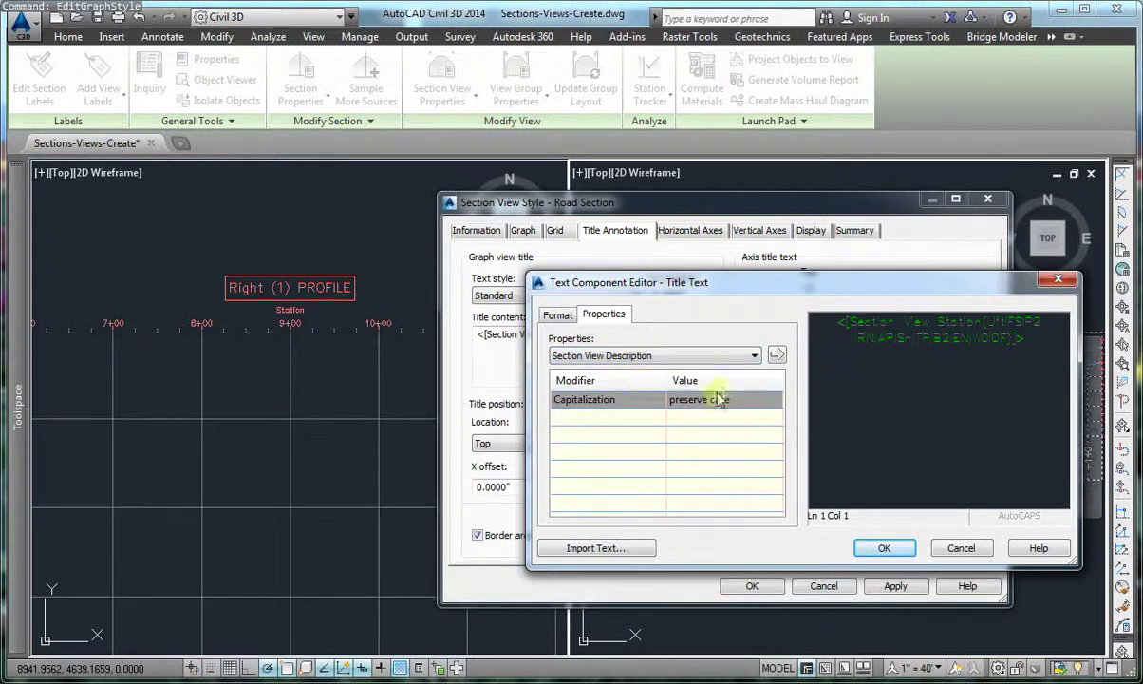
{"action": "left_click", "coordinate": [1042, 342]}
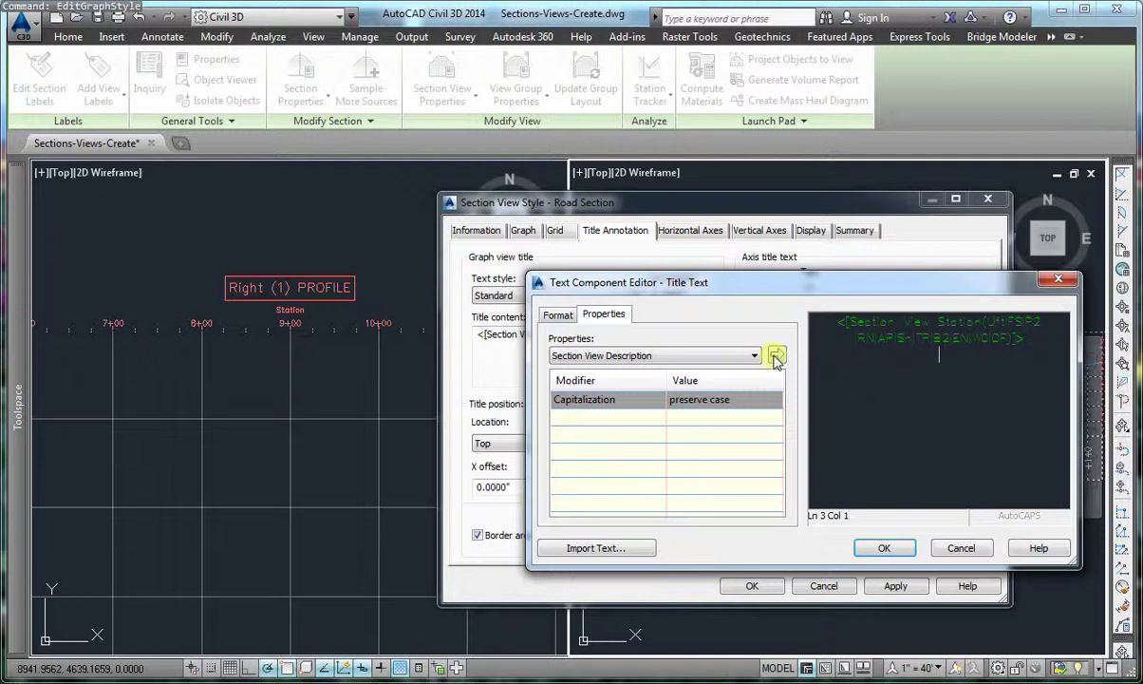
{"action": "left_click", "coordinate": [775, 355]}
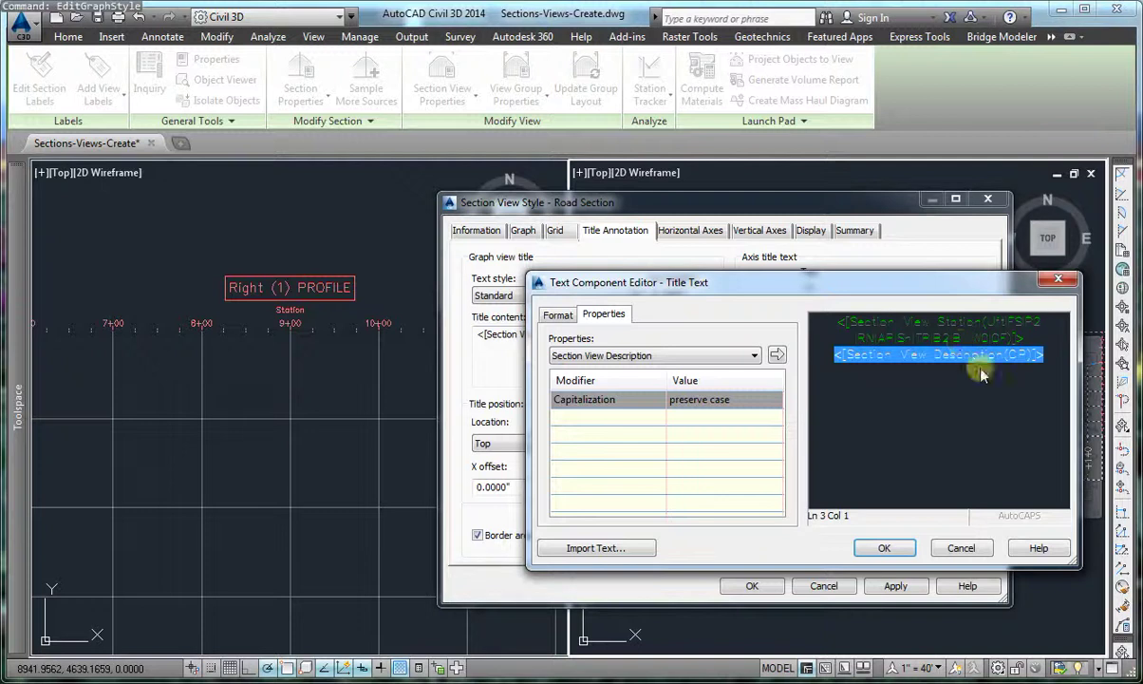
Copy the Section View Description field, then cancel the editor and the Road Section style
{"action": "key", "text": "End"}
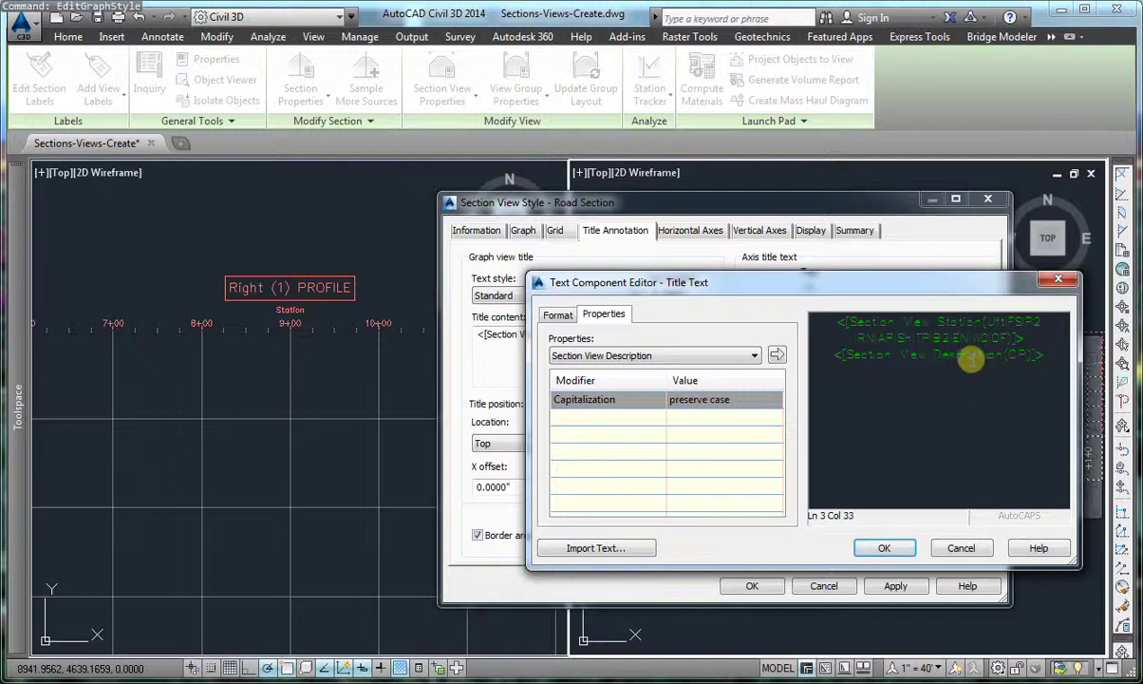
{"action": "left_click", "coordinate": [923, 366]}
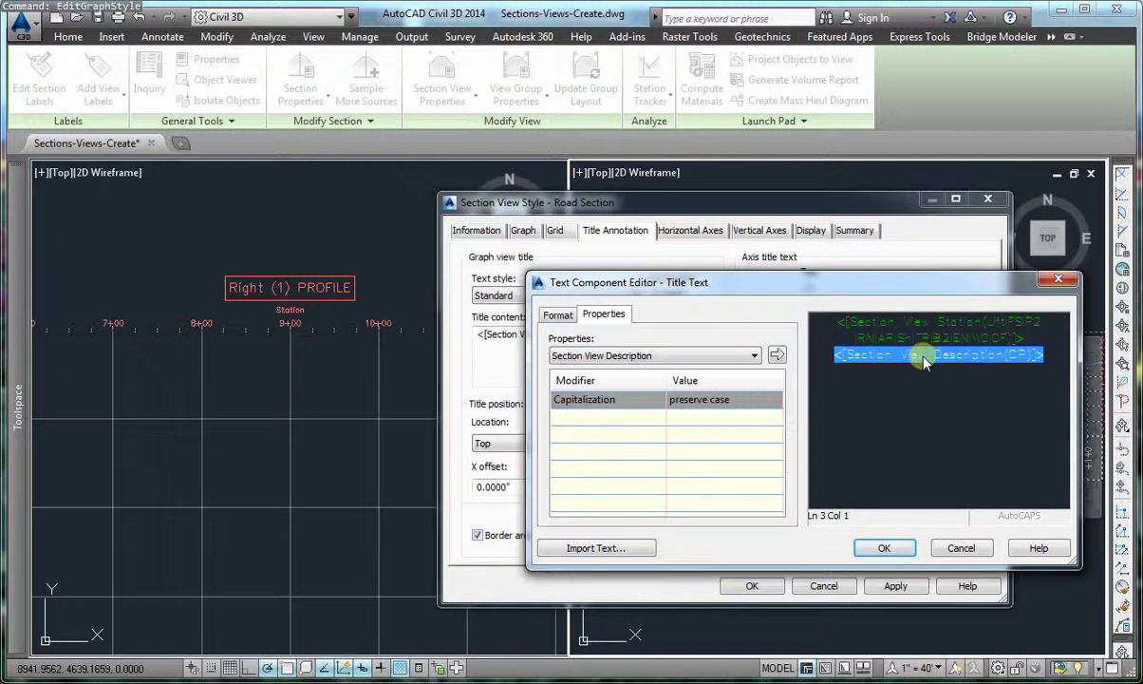
{"action": "right_click", "coordinate": [924, 363]}
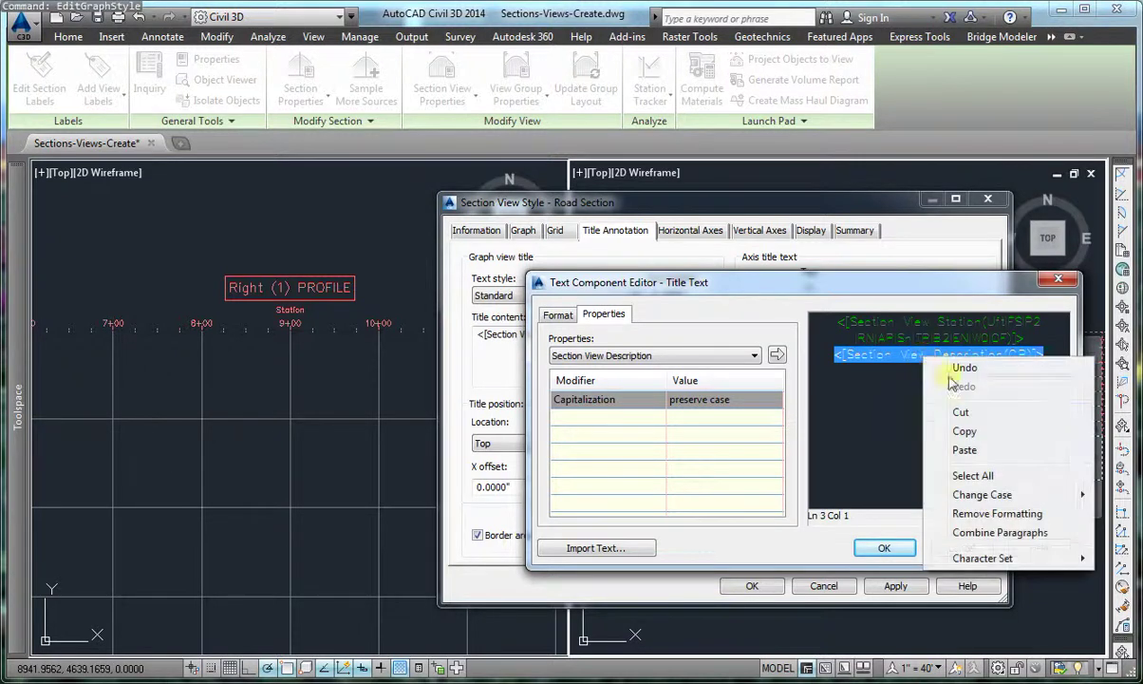
{"action": "left_click", "coordinate": [965, 428]}
{"action": "left_click", "coordinate": [959, 548]}
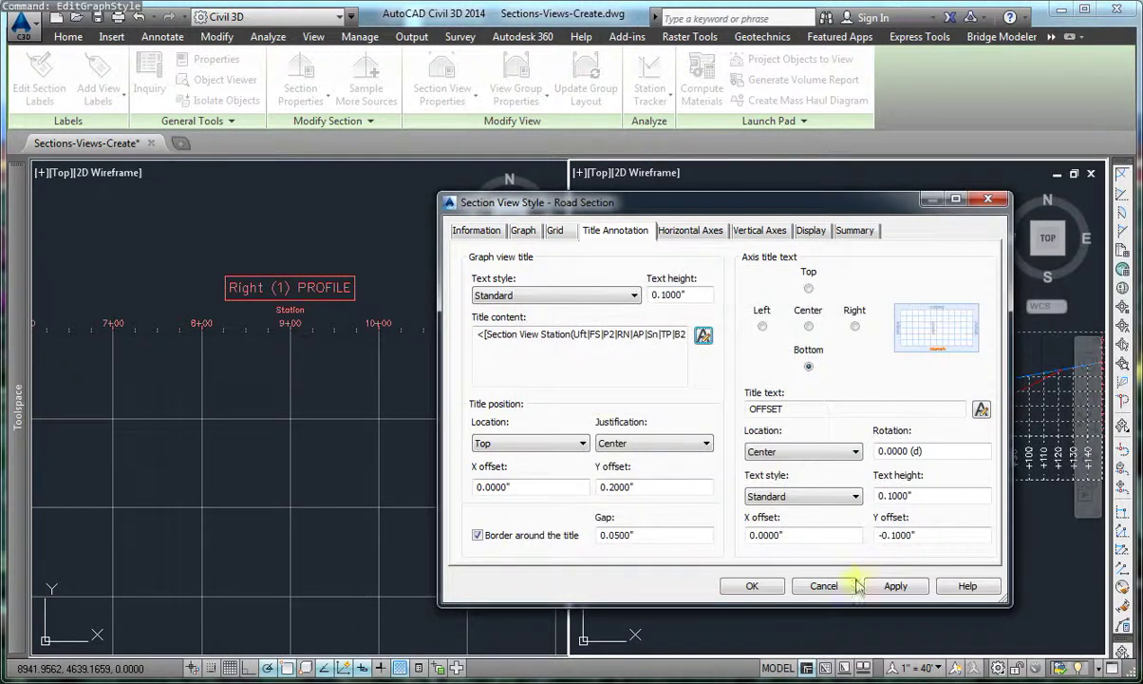
{"action": "left_click", "coordinate": [824, 585]}
Select the profile view and open its Major Grids style's title content text editor
{"action": "left_click", "coordinate": [318, 248]}
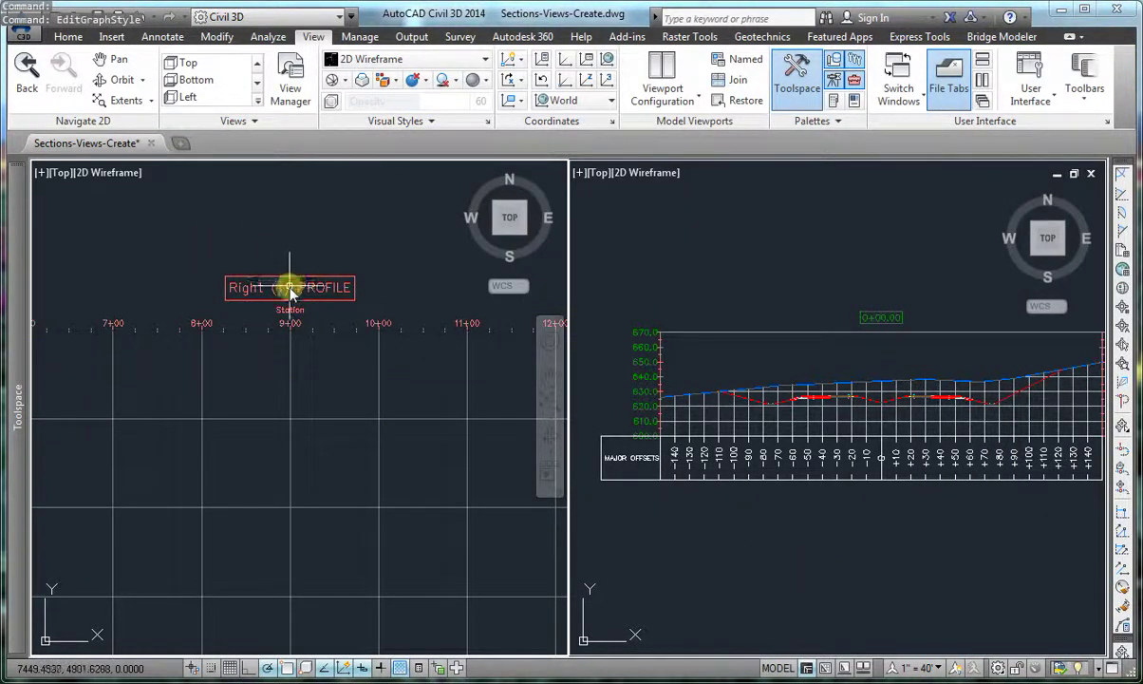
{"action": "left_click", "coordinate": [285, 294]}
{"action": "right_click", "coordinate": [285, 297]}
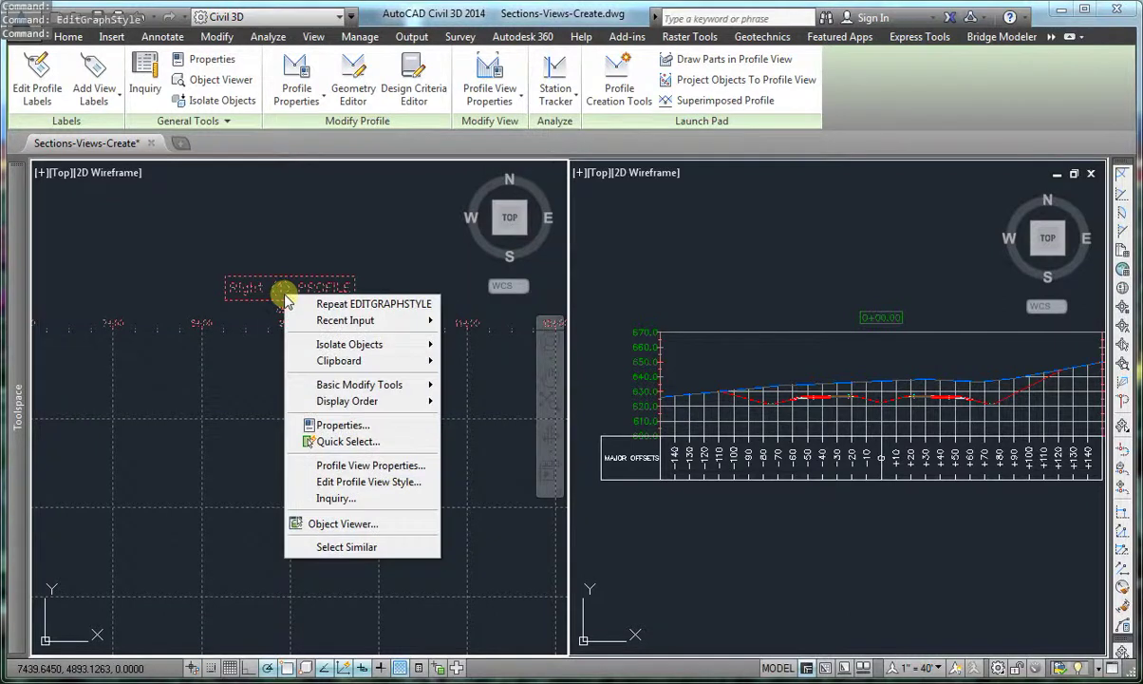
{"action": "left_click", "coordinate": [375, 480]}
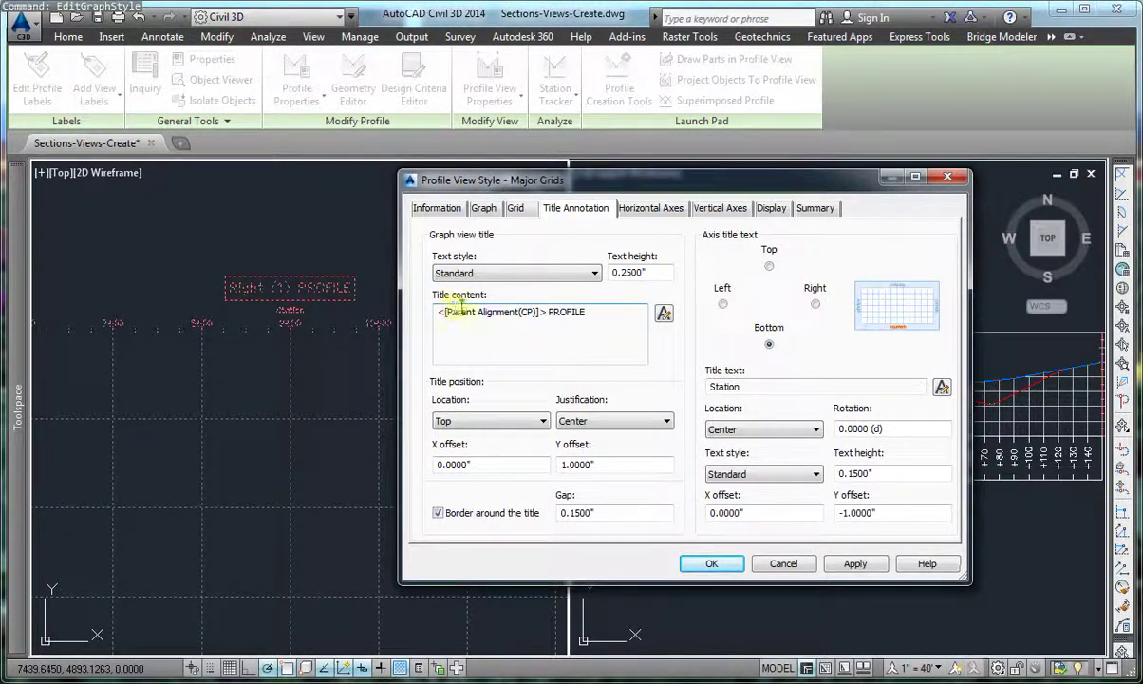
{"action": "left_click", "coordinate": [663, 316]}
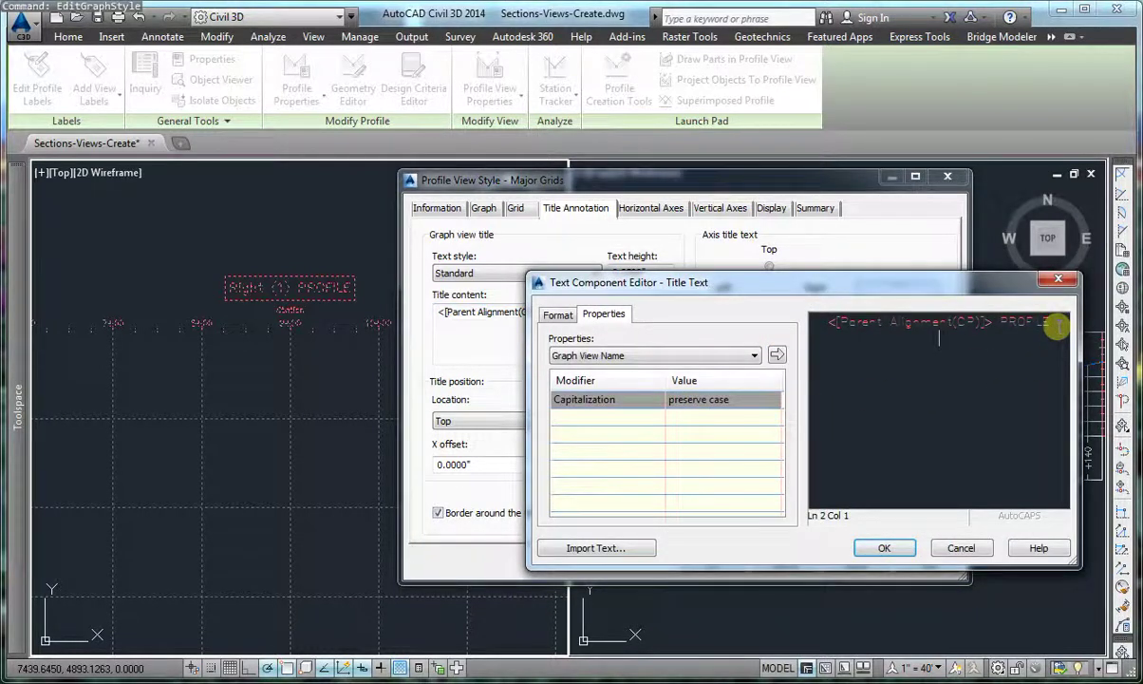
Paste the description field onto line 2 and change 'Section' to 'Profile' in it
{"action": "right_click", "coordinate": [966, 345]}
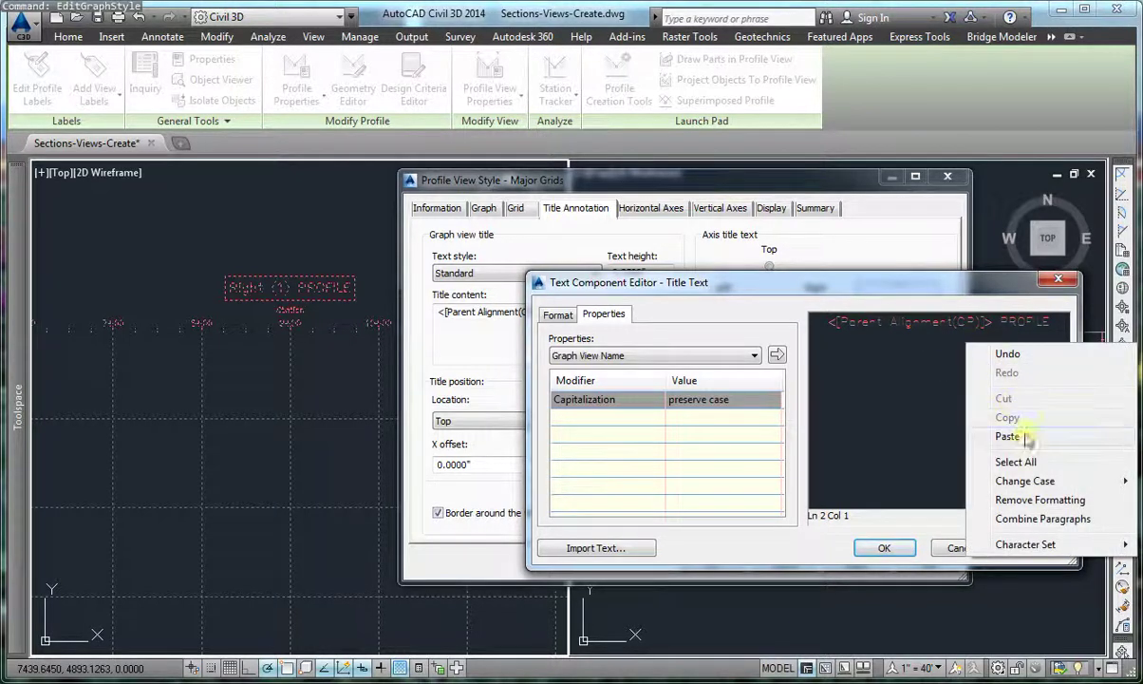
{"action": "left_click", "coordinate": [1008, 435]}
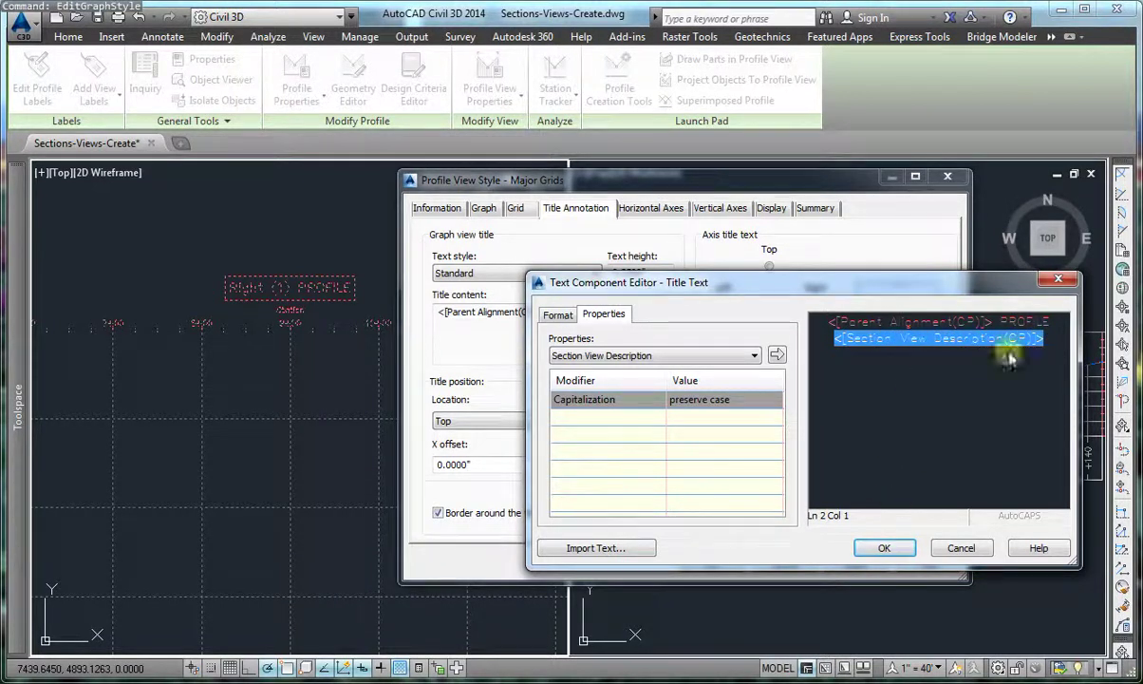
{"action": "left_click", "coordinate": [1044, 336]}
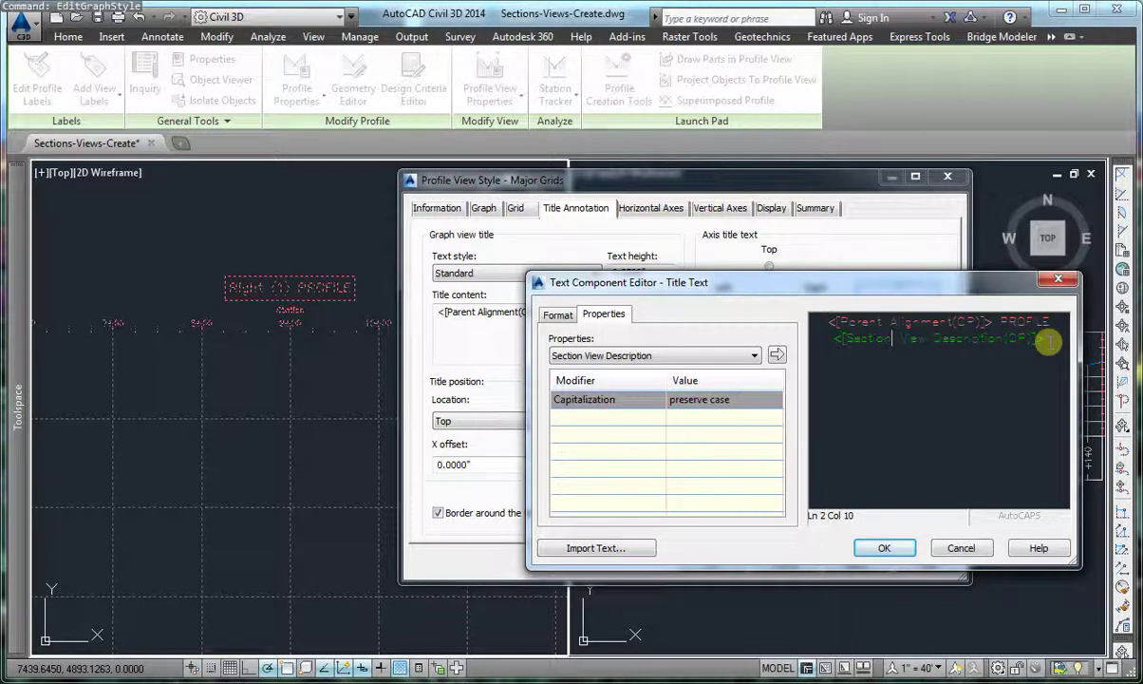
{"action": "key", "text": "shift+Left"}
{"action": "key", "text": "shift+Left"}
{"action": "type", "text": "Rrofile"}
{"action": "left_click_drag", "start_coordinate": [1049, 342], "coordinate": [1006, 343]}
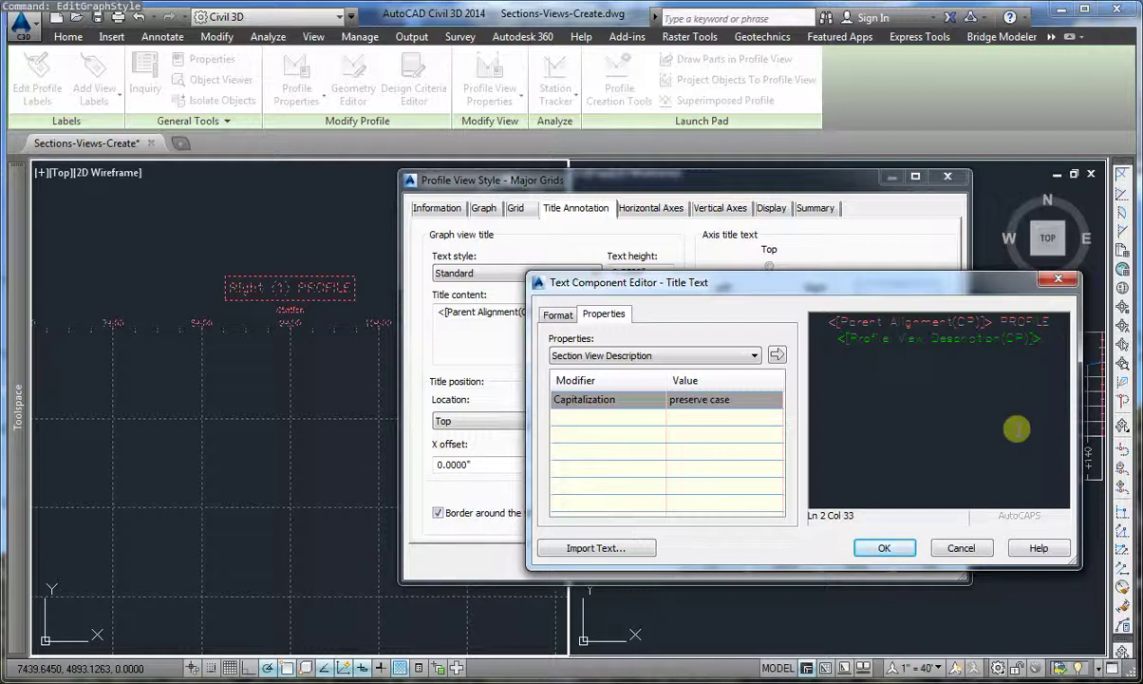
Set the field to Profile View Description with preserve case, then apply and save the style
{"action": "left_click", "coordinate": [978, 344]}
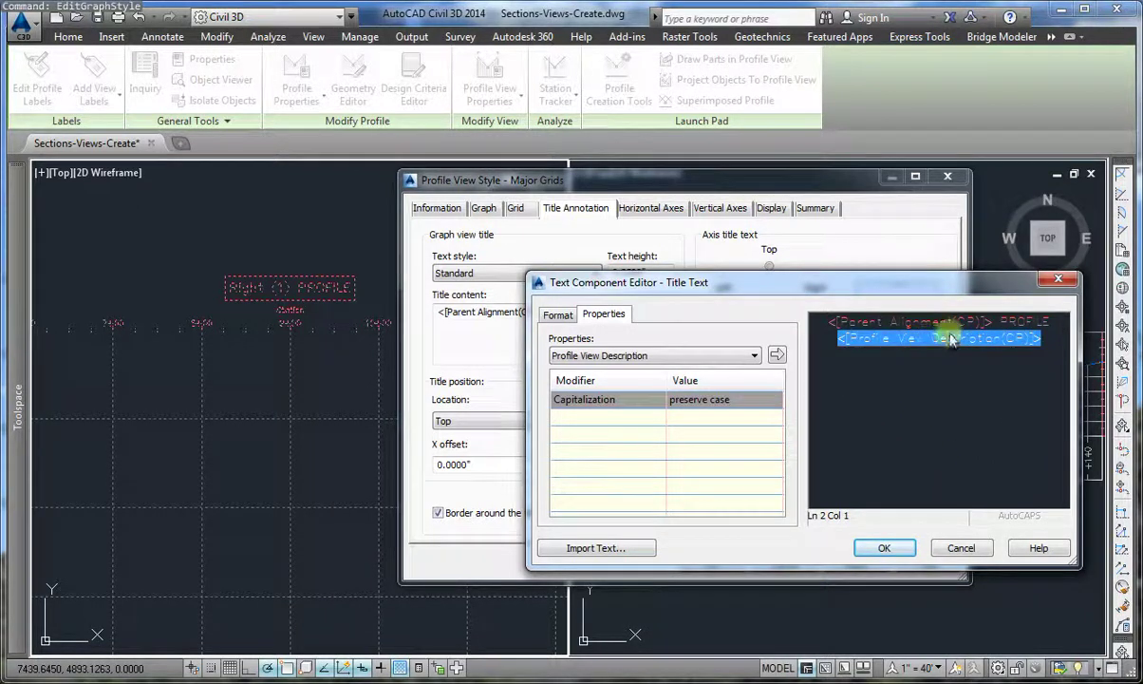
{"action": "left_click", "coordinate": [622, 356]}
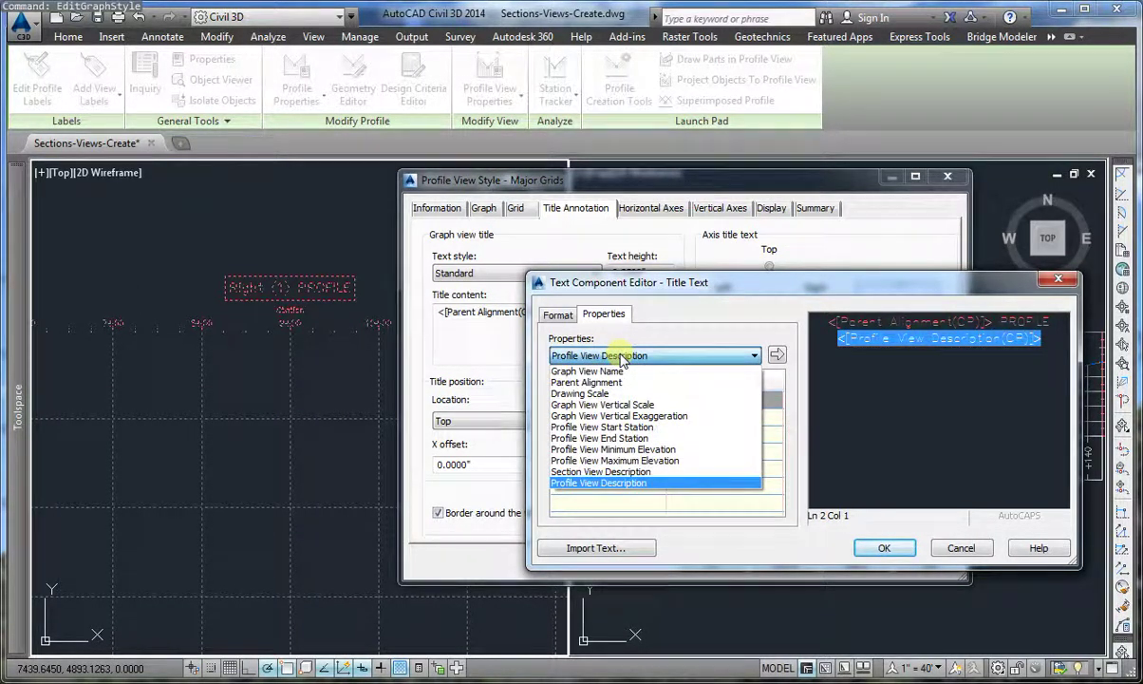
{"action": "left_click", "coordinate": [622, 358]}
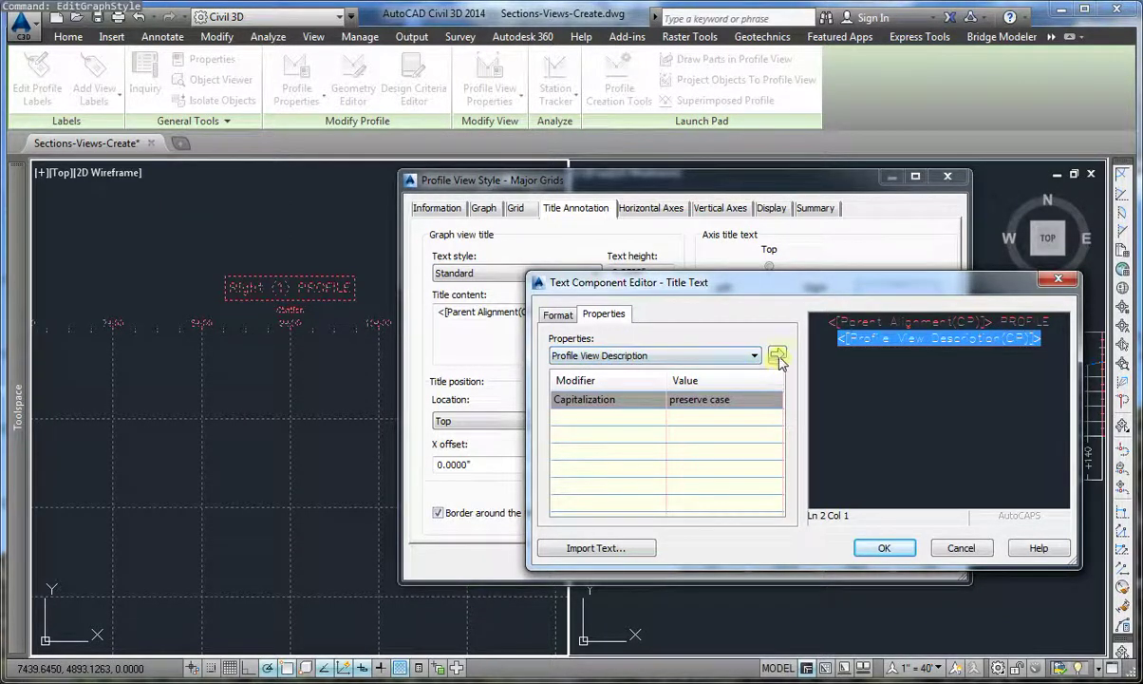
{"action": "left_click", "coordinate": [725, 399]}
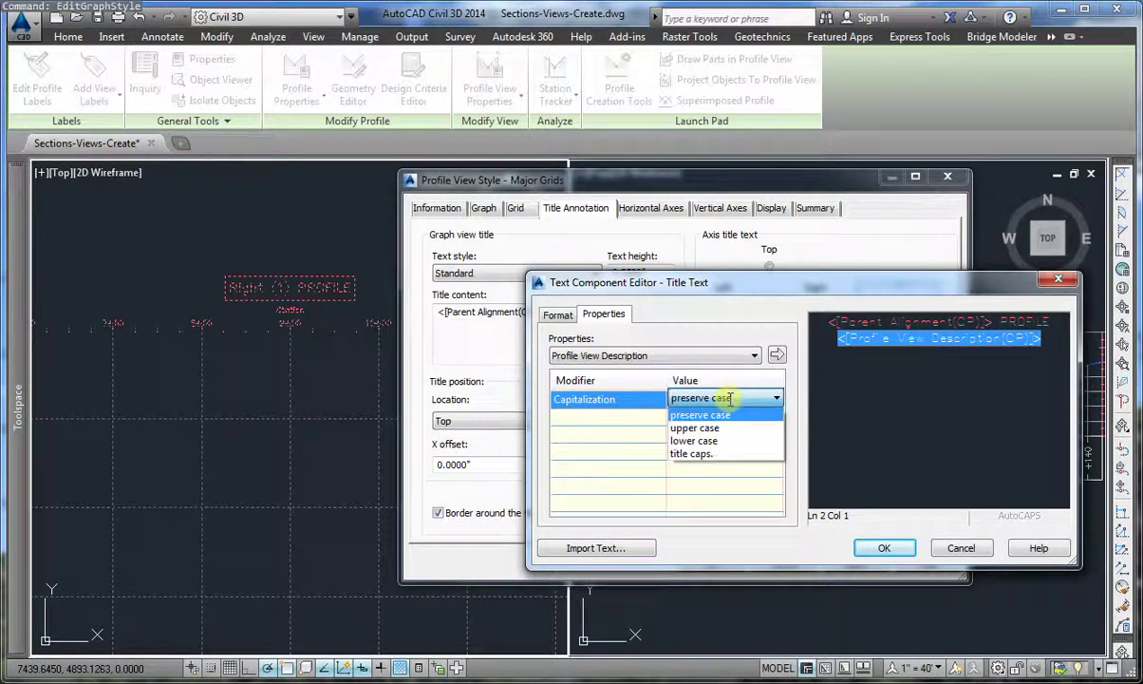
{"action": "left_click", "coordinate": [728, 398]}
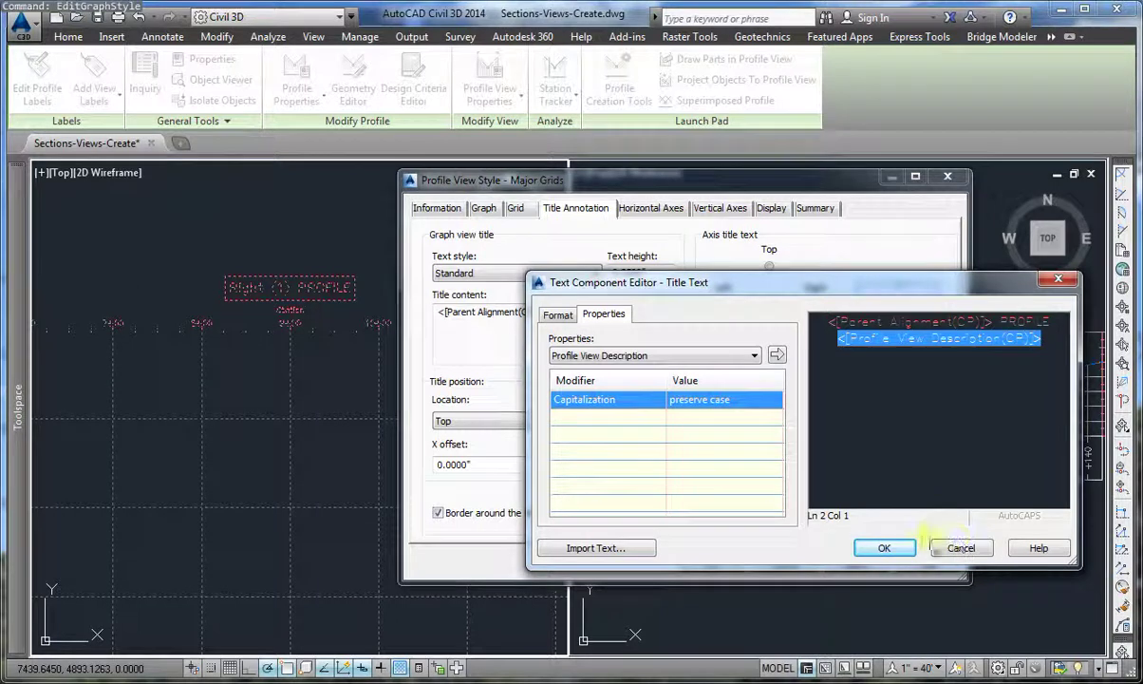
{"action": "left_click", "coordinate": [885, 551]}
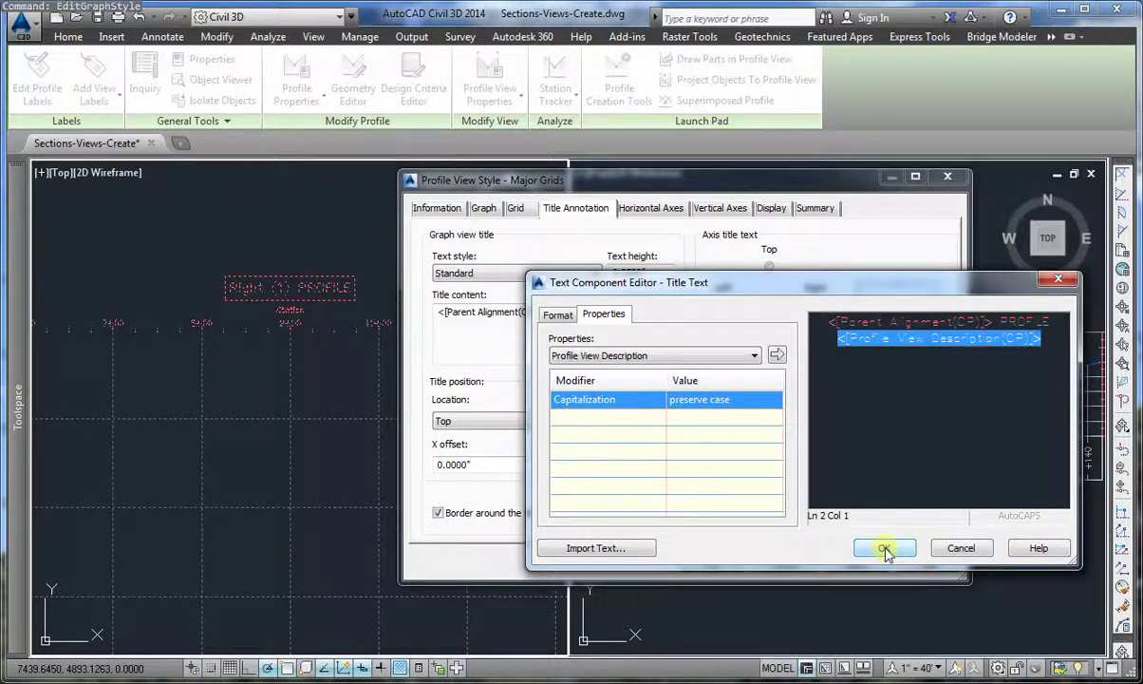
{"action": "left_click", "coordinate": [855, 563]}
{"action": "left_click", "coordinate": [711, 563]}
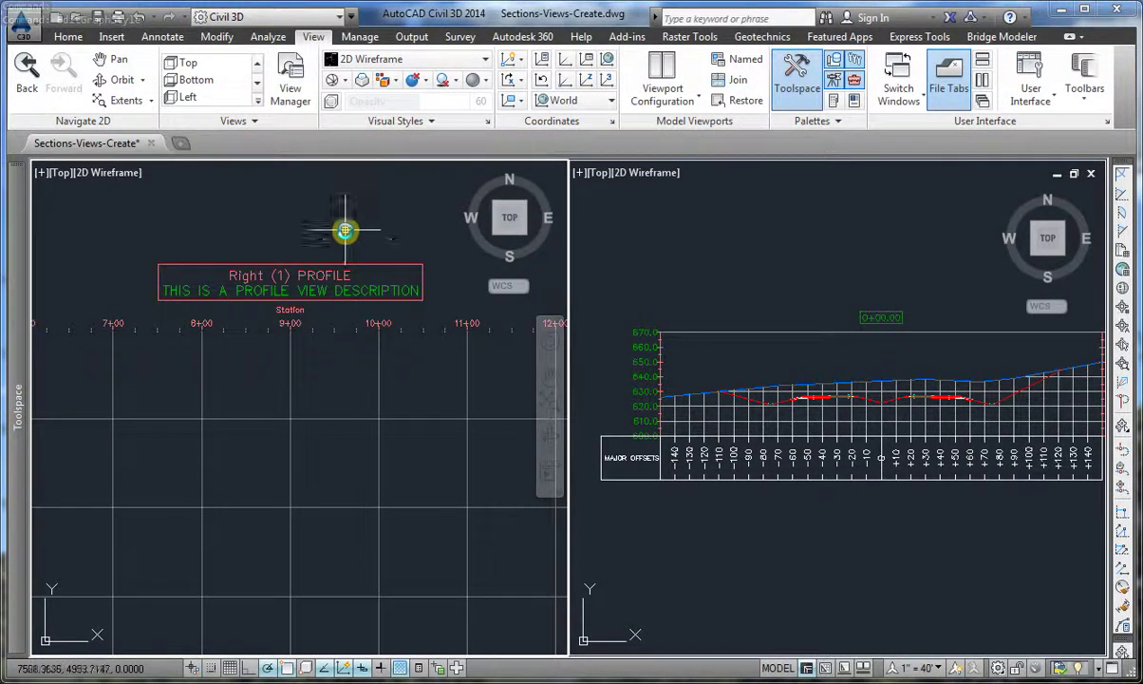
Select the Right (1) PROFILE view by its title and bring up its context menu
{"action": "left_click", "coordinate": [255, 274]}
{"action": "right_click", "coordinate": [255, 275]}
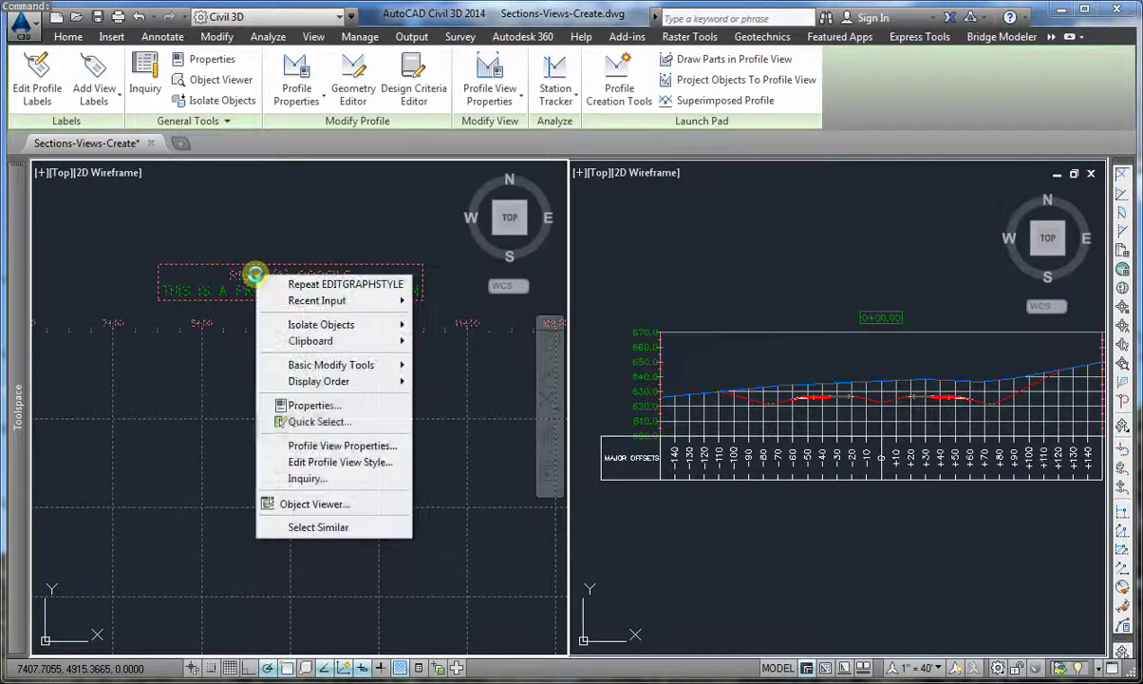
Check the Description text in Profile View Properties, cancel, and reselect the profile view
{"action": "left_click", "coordinate": [368, 444]}
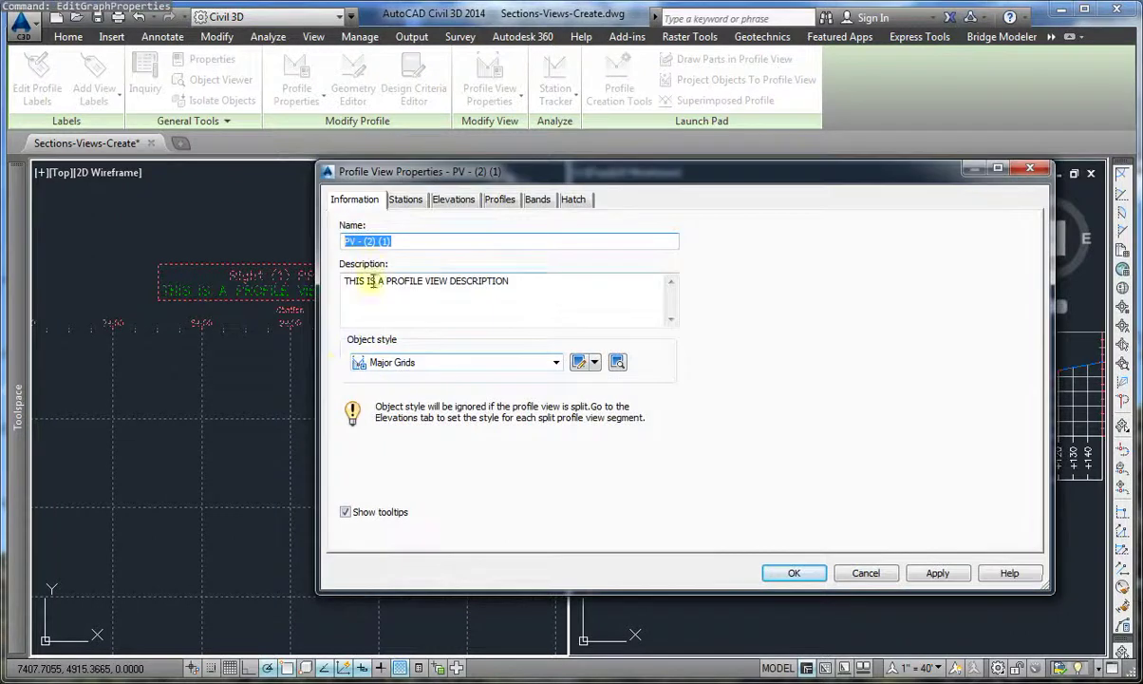
{"action": "left_click_drag", "start_coordinate": [536, 281], "coordinate": [348, 288]}
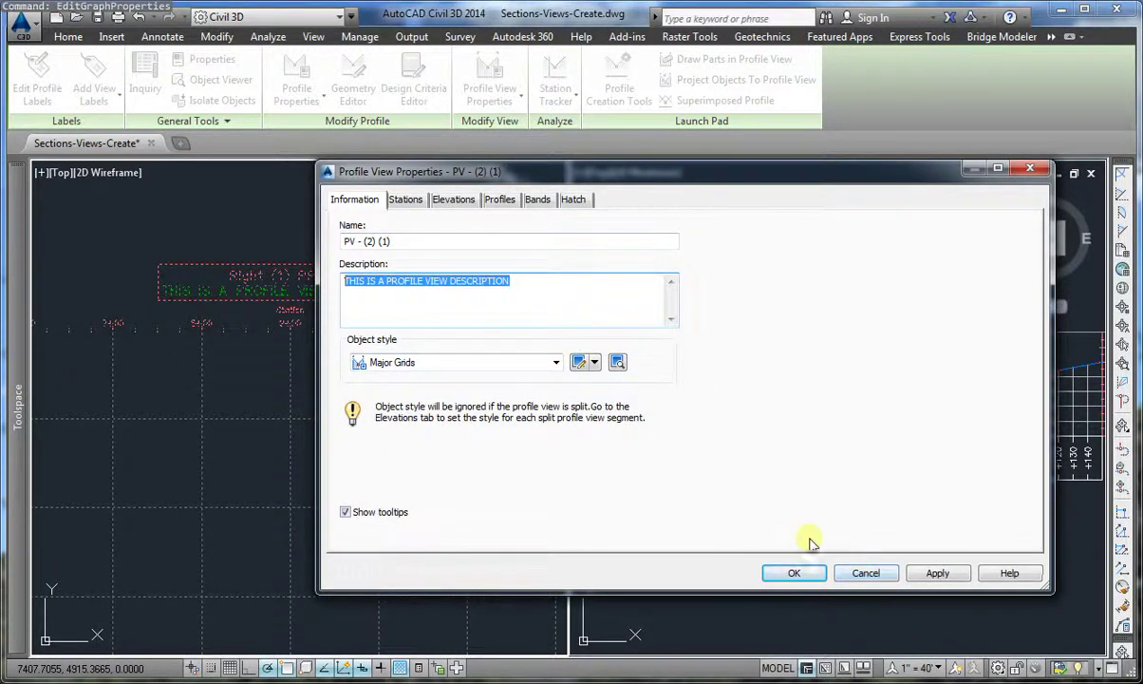
{"action": "left_click", "coordinate": [859, 573]}
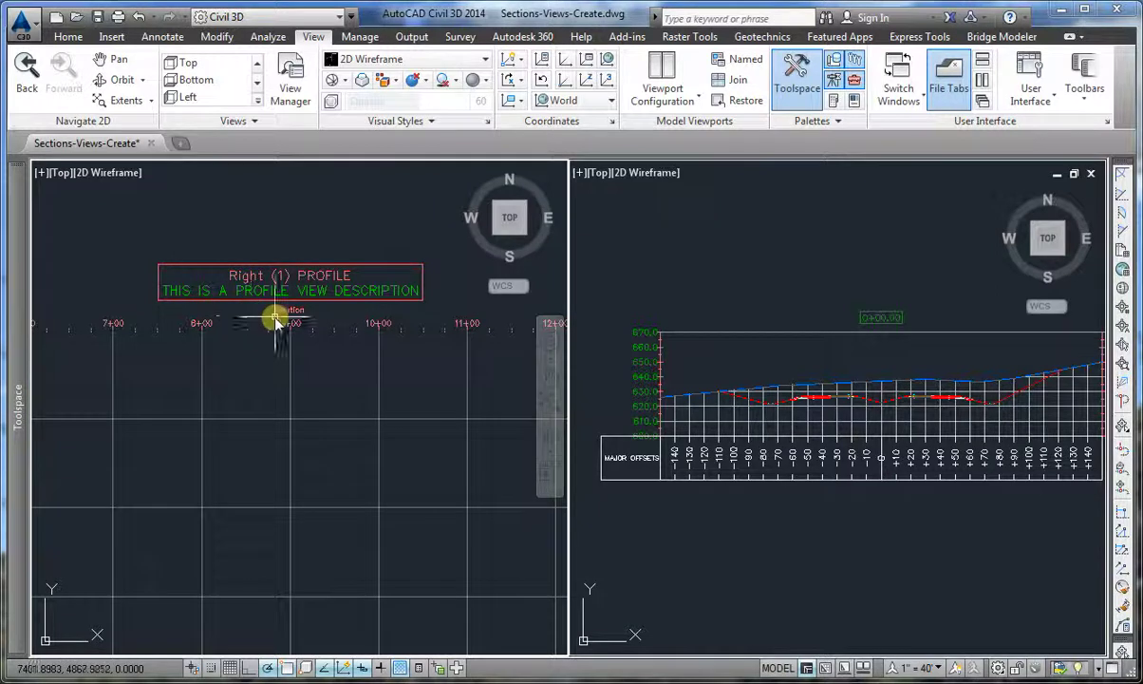
{"action": "left_click", "coordinate": [364, 294]}
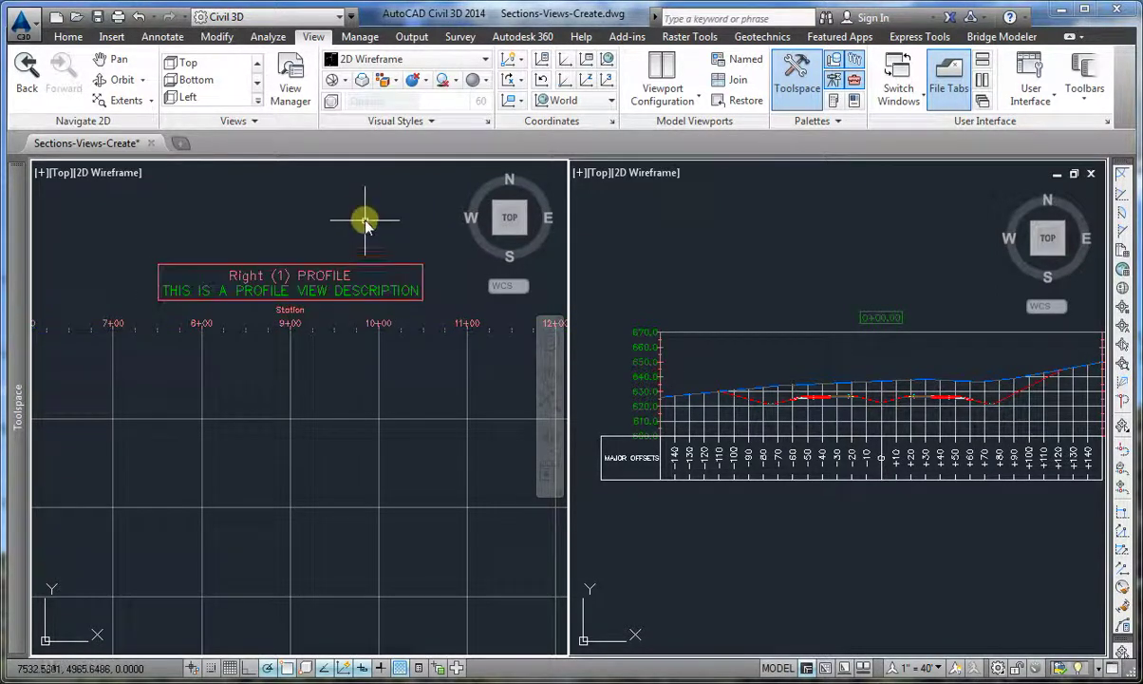